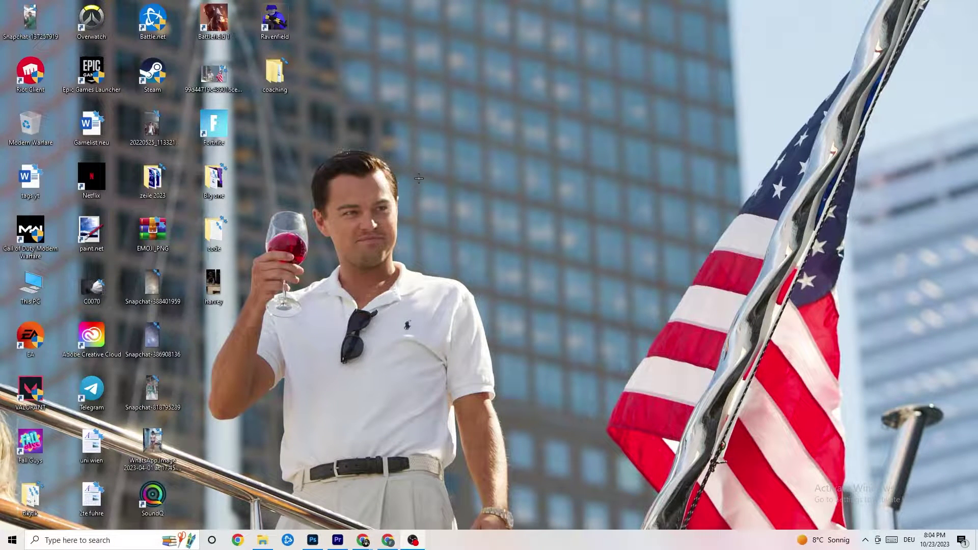
# Place the Steam shortcut in an empty area of the desktop and run it as administrator
pyautogui.moveTo(137, 92); pyautogui.dragTo(491, 190)
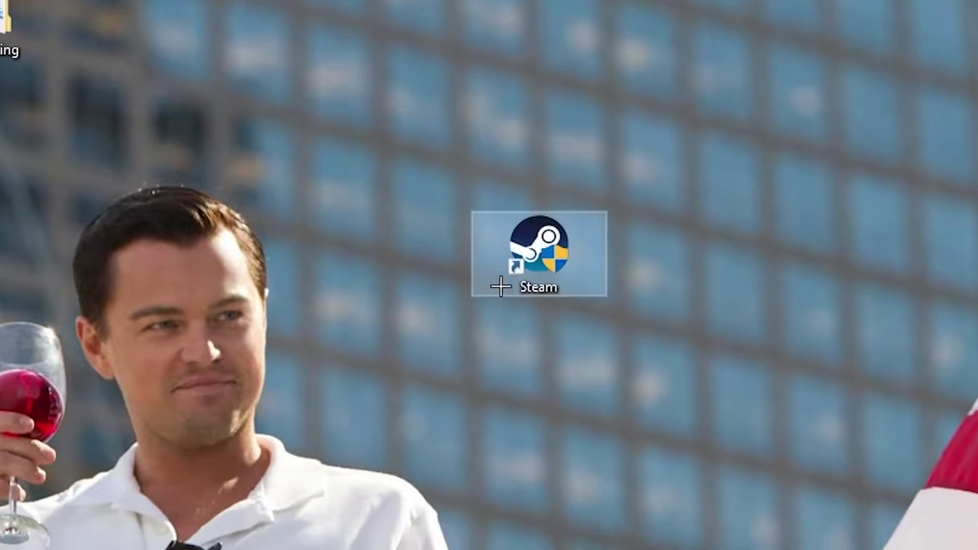
pyautogui.moveTo(551, 281); pyautogui.dragTo(416, 410)
pyautogui.moveTo(265, 274); pyautogui.dragTo(369, 131)
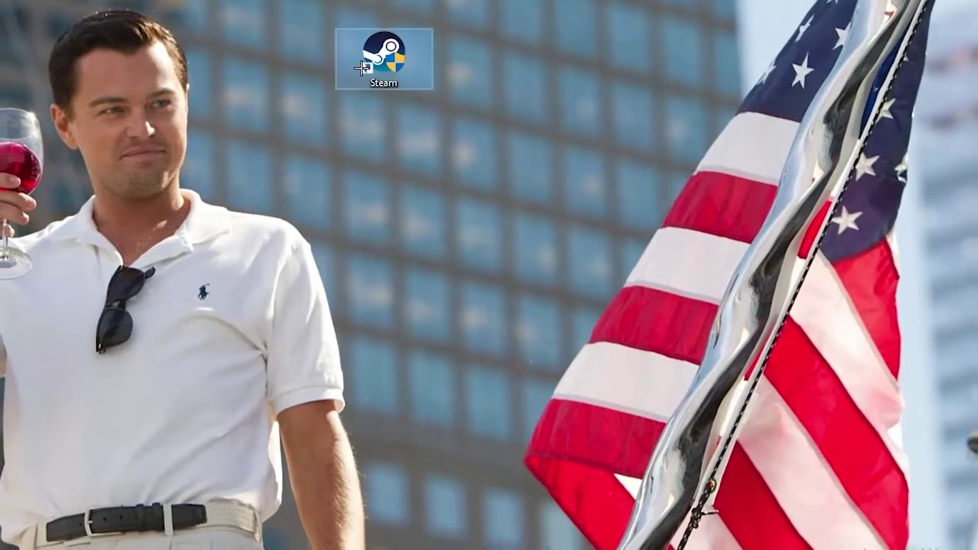
pyautogui.rightClick(363, 107)
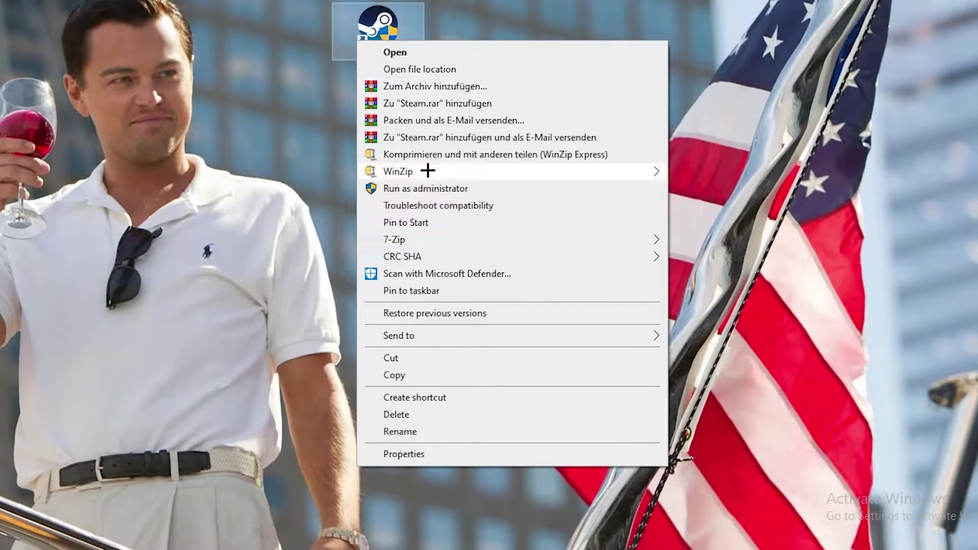
pyautogui.click(432, 192)
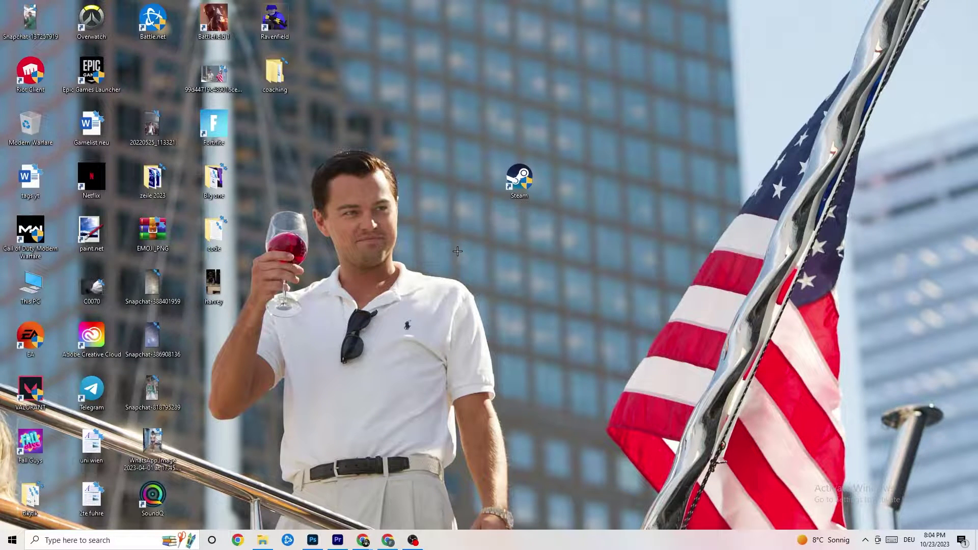
# Reposition the Steam shortcut on the desktop and open the compatibility settings in its properties
pyautogui.moveTo(515, 207); pyautogui.dragTo(471, 171)
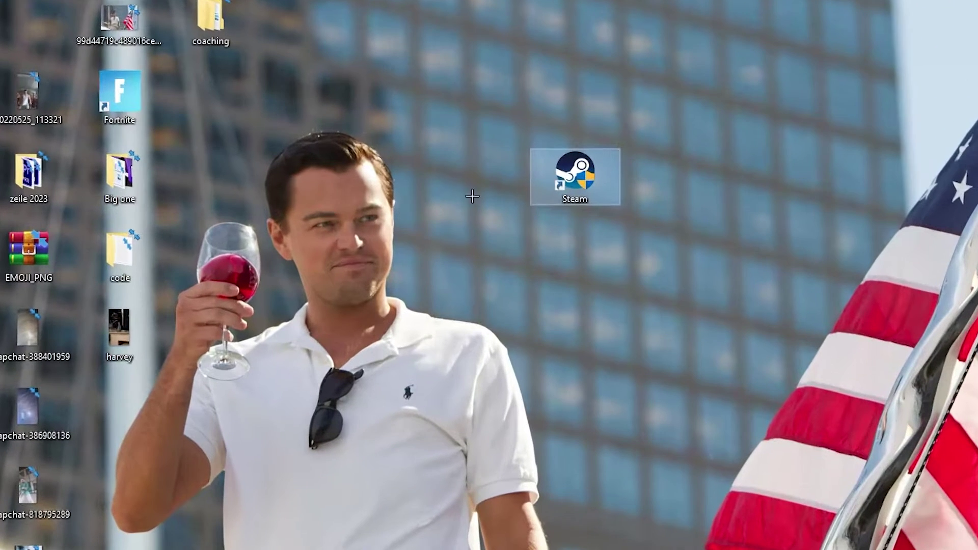
pyautogui.moveTo(554, 169); pyautogui.dragTo(488, 248)
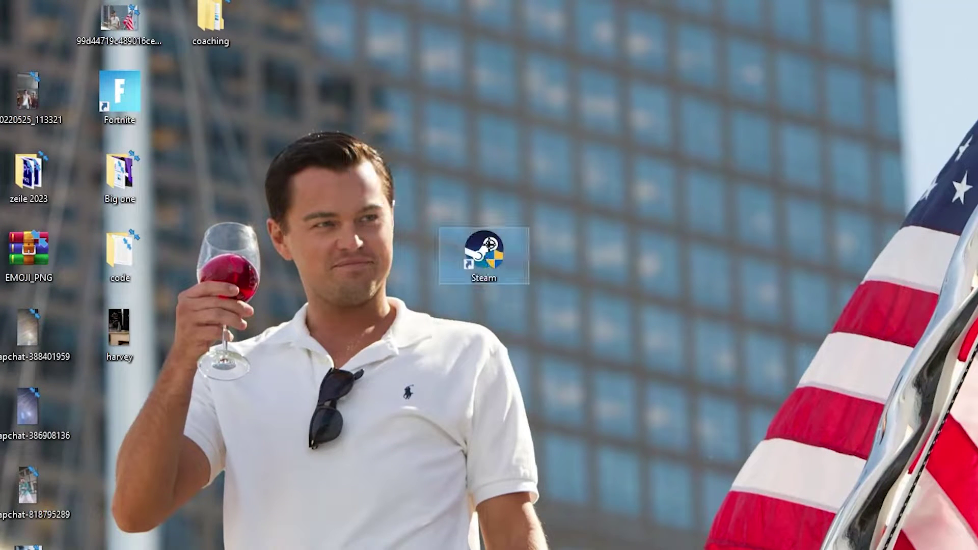
pyautogui.rightClick(488, 259)
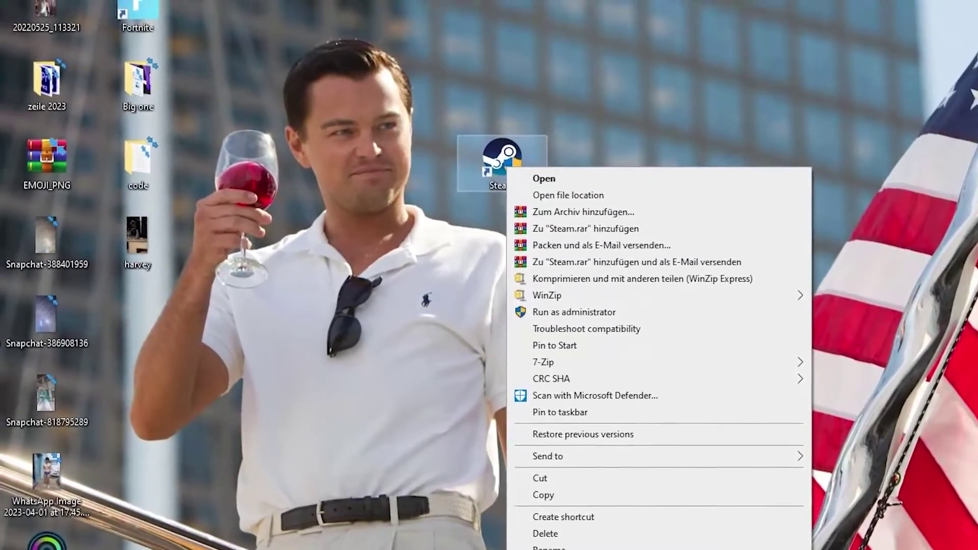
pyautogui.click(592, 544)
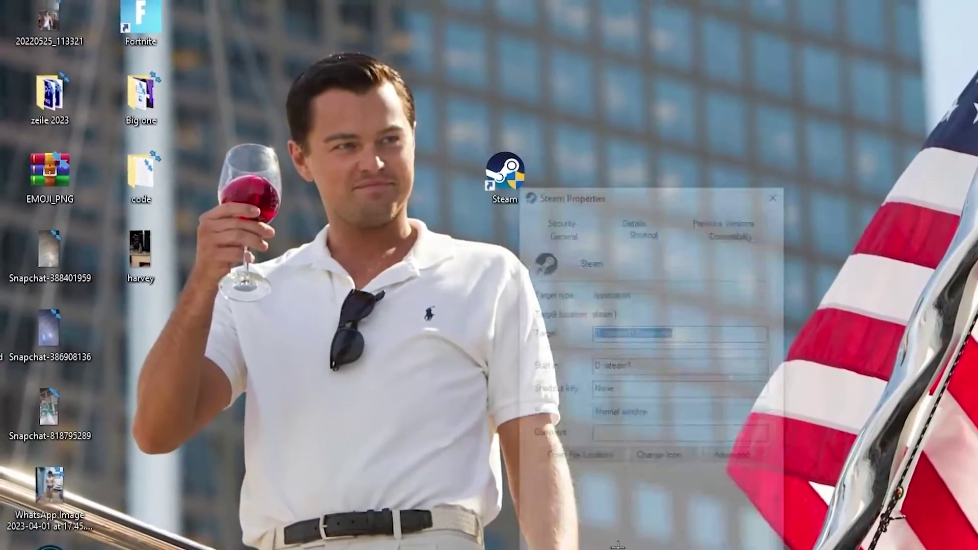
pyautogui.moveTo(621, 206); pyautogui.dragTo(512, 59)
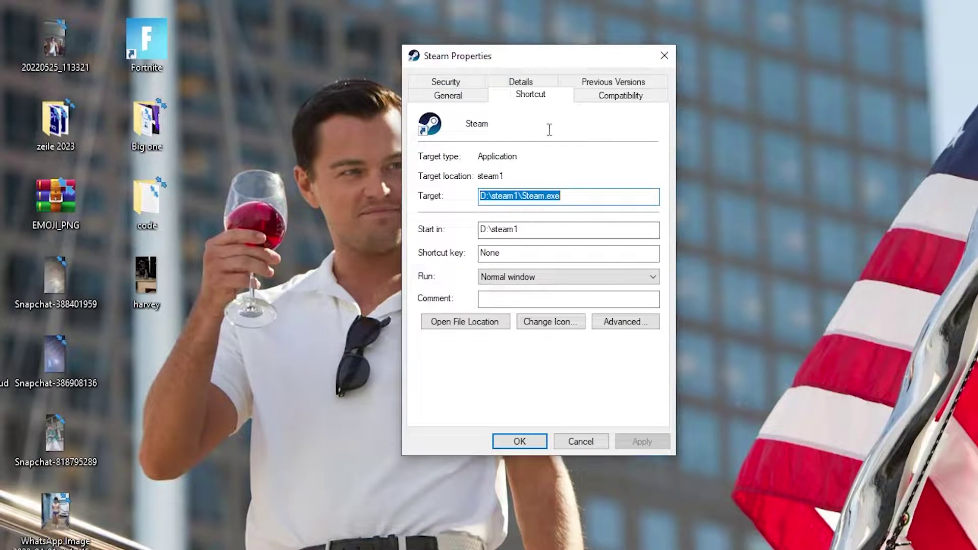
pyautogui.click(614, 95)
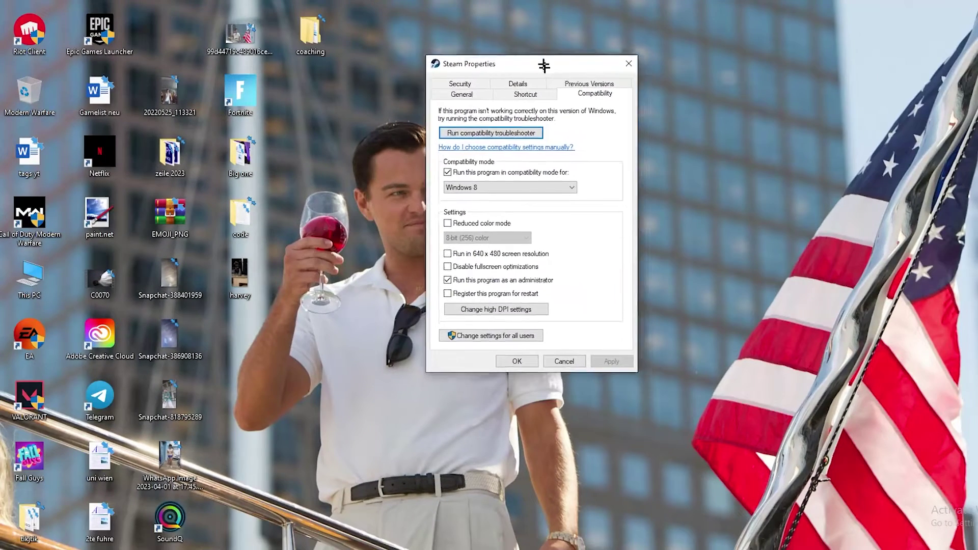
# Review the compatibility mode choices for Steam, keep Windows 8, and accept the properties
pyautogui.moveTo(544, 65); pyautogui.dragTo(532, 30)
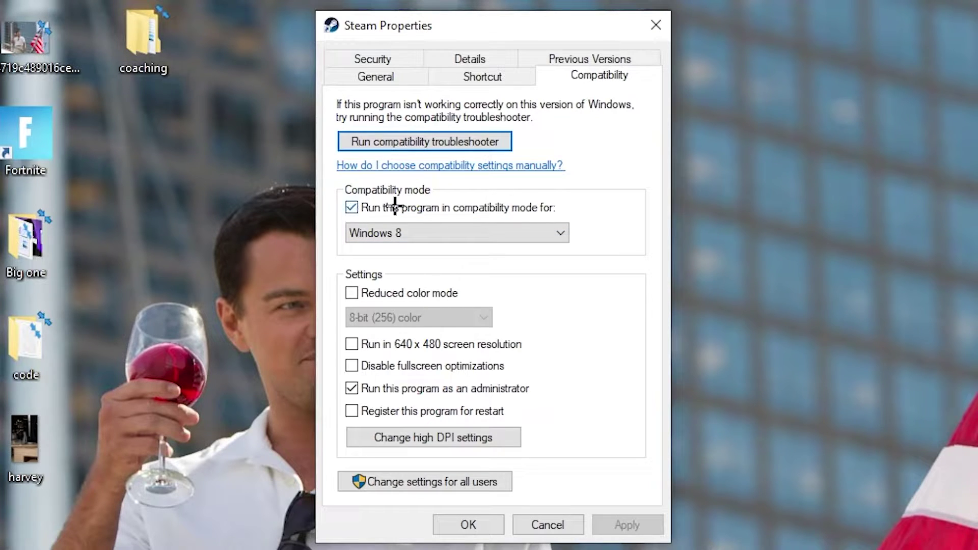
pyautogui.click(547, 226)
pyautogui.click(593, 215)
pyautogui.click(469, 524)
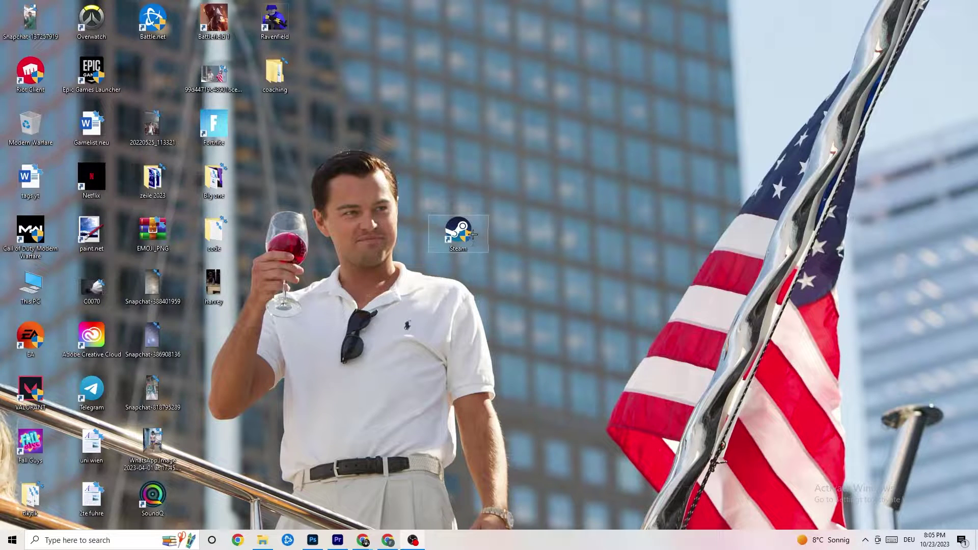
pyautogui.moveTo(472, 234); pyautogui.dragTo(472, 130)
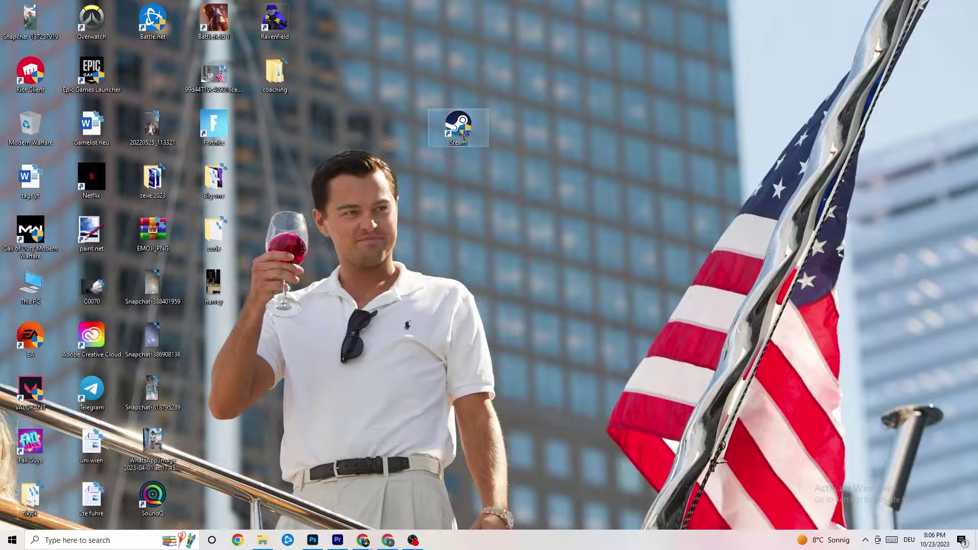
pyautogui.moveTo(457, 126); pyautogui.dragTo(399, 179)
pyautogui.click(424, 139)
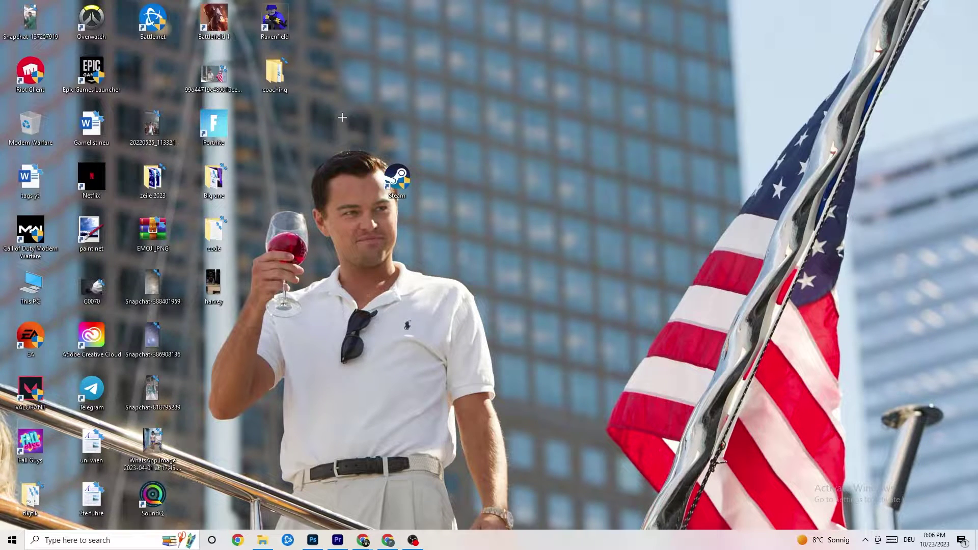
pyautogui.moveTo(396, 175); pyautogui.dragTo(474, 179)
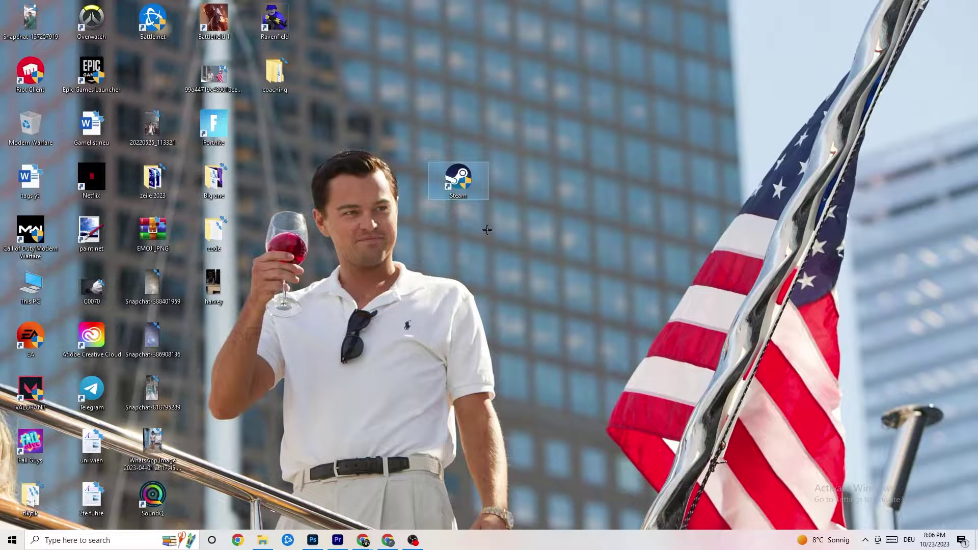
# Check the Steam shortcut's compatibility settings again and close its properties without changes
pyautogui.rightClick(461, 187)
pyautogui.click(509, 455)
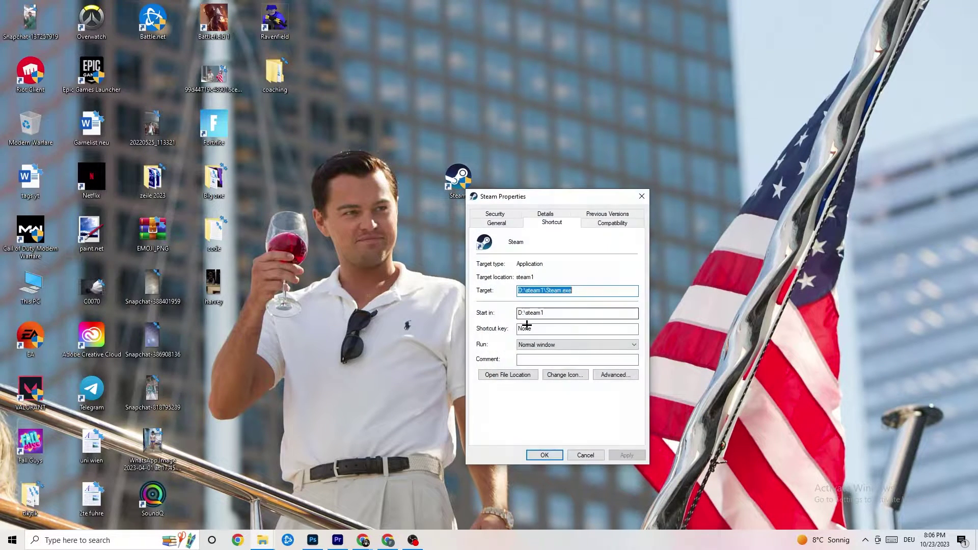
pyautogui.click(612, 223)
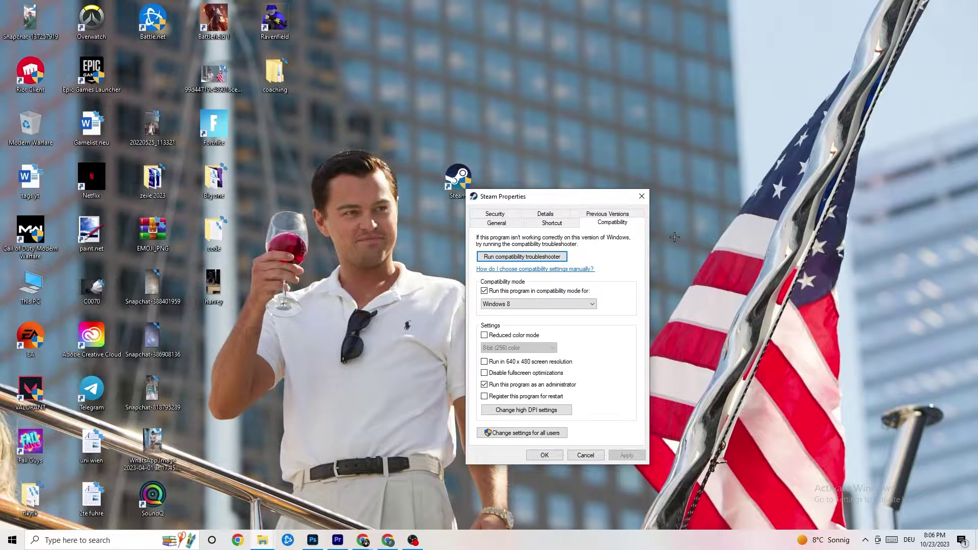
pyautogui.click(641, 196)
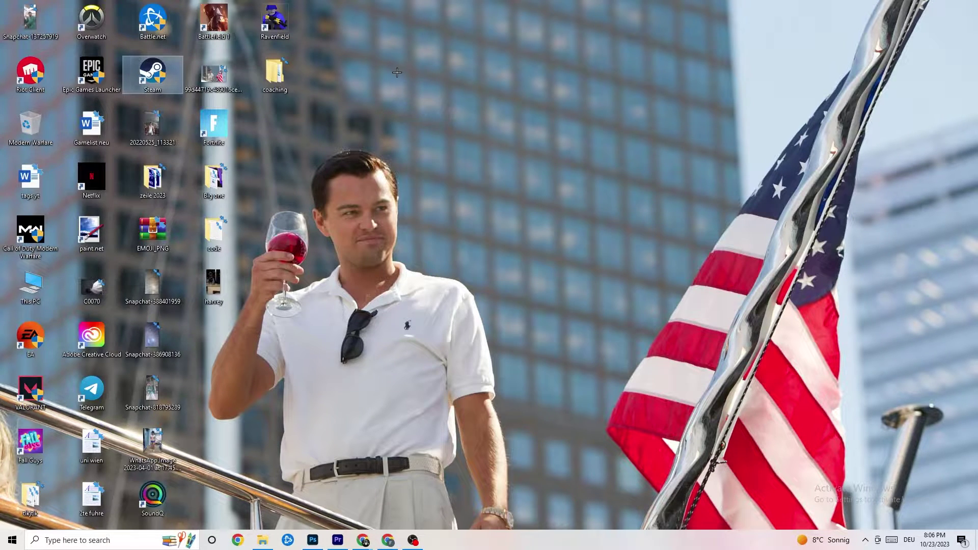
pyautogui.click(475, 99)
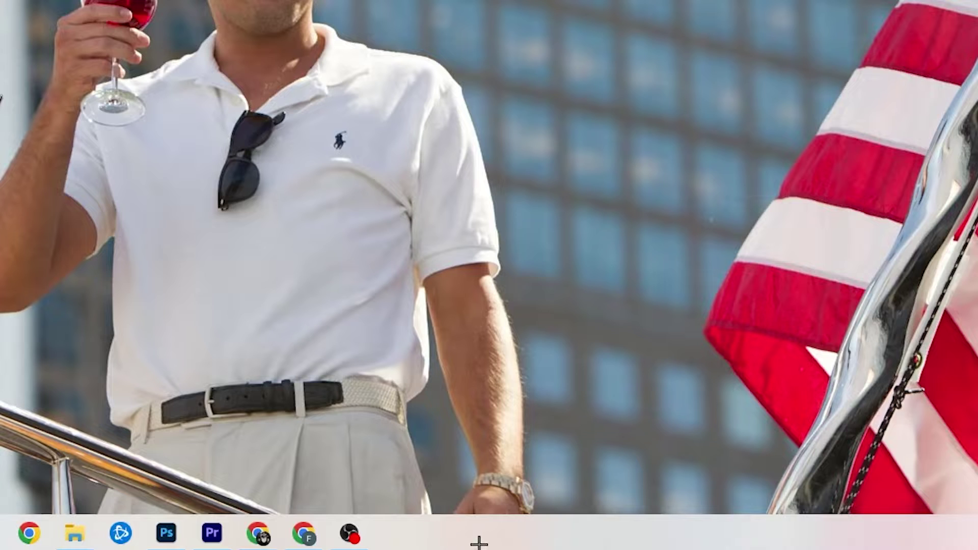
# Open Task Manager from the taskbar and maximize its window
pyautogui.rightClick(417, 539)
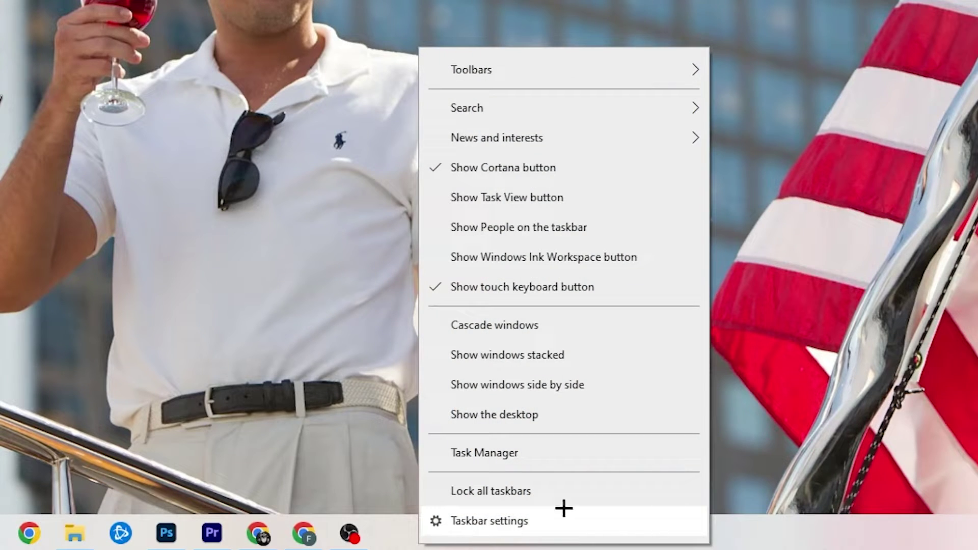
pyautogui.click(508, 460)
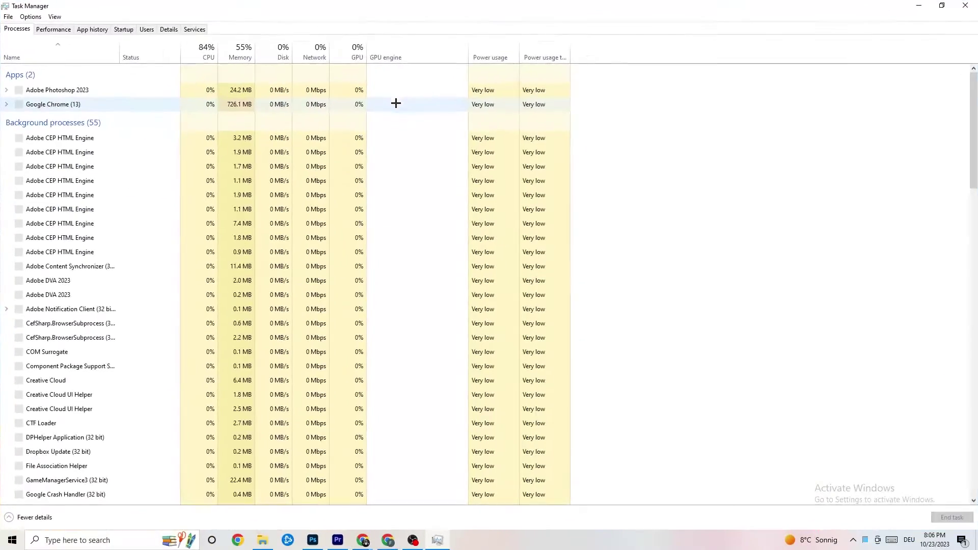
pyautogui.moveTo(469, 5); pyautogui.dragTo(422, 45)
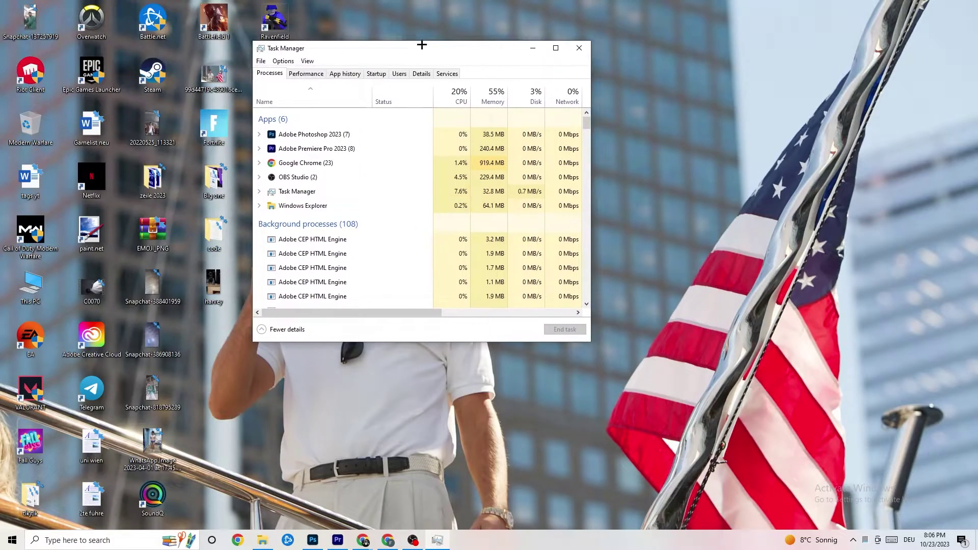
pyautogui.click(556, 48)
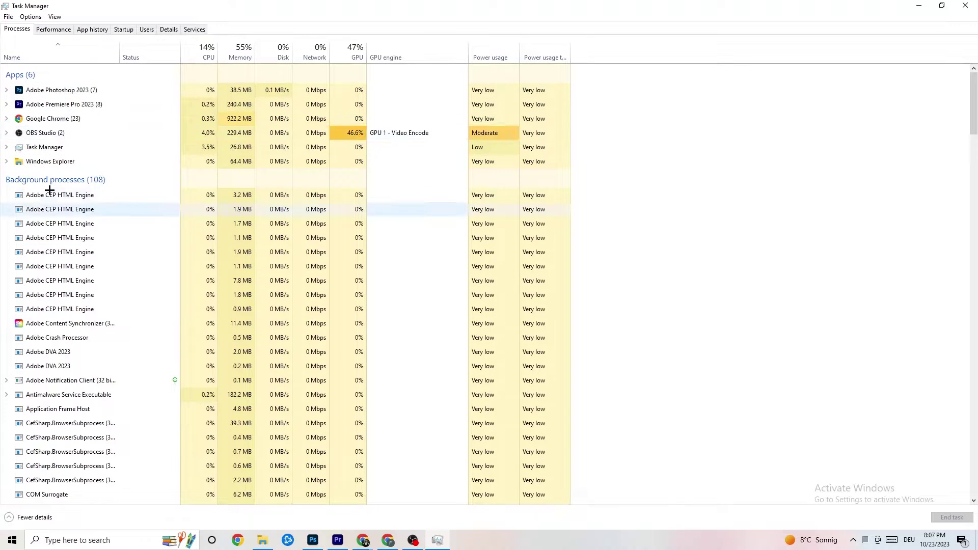
# Look through the running processes and end the Adobe Photoshop 2023 task
pyautogui.scroll(-4, 129, 268)
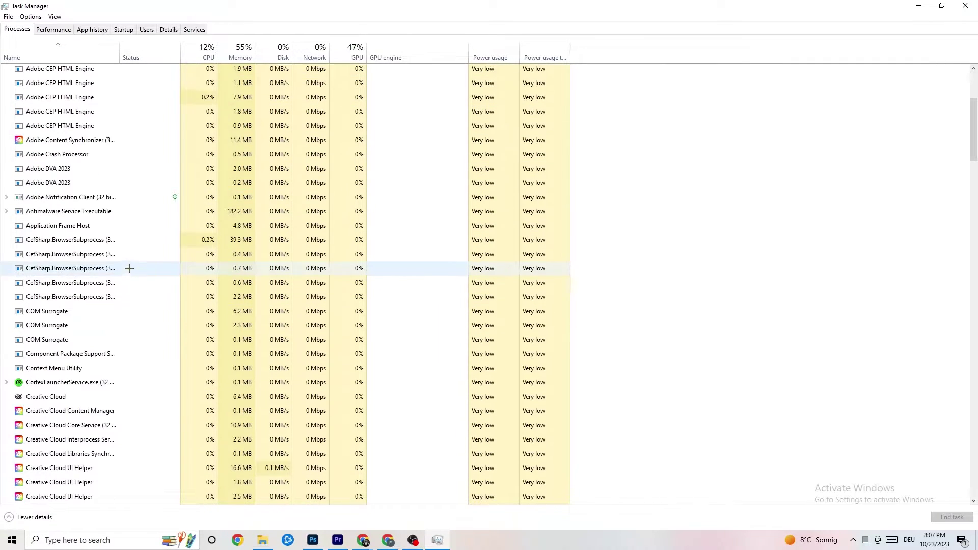
pyautogui.scroll(-13, 129, 269)
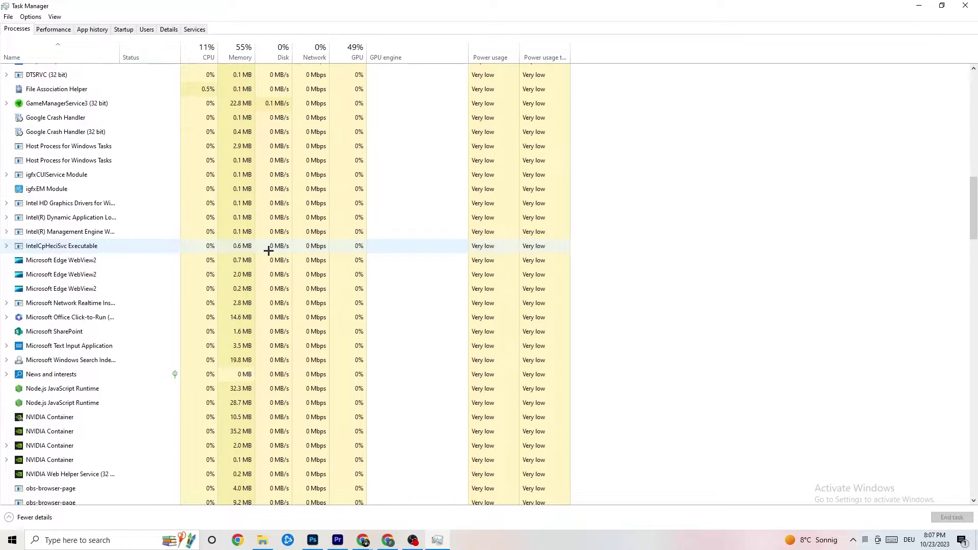
pyautogui.scroll(18, 268, 250)
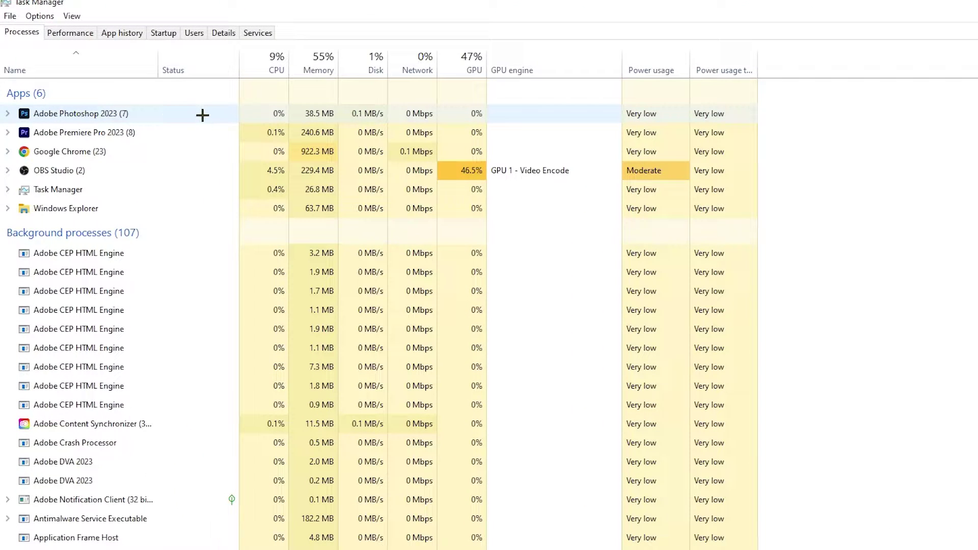
pyautogui.rightClick(332, 111)
pyautogui.click(177, 119)
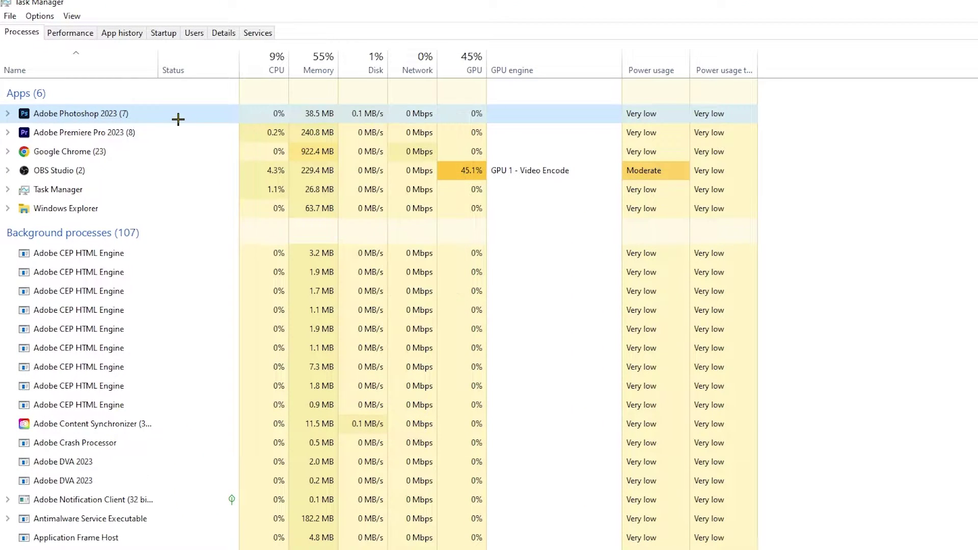
pyautogui.rightClick(179, 119)
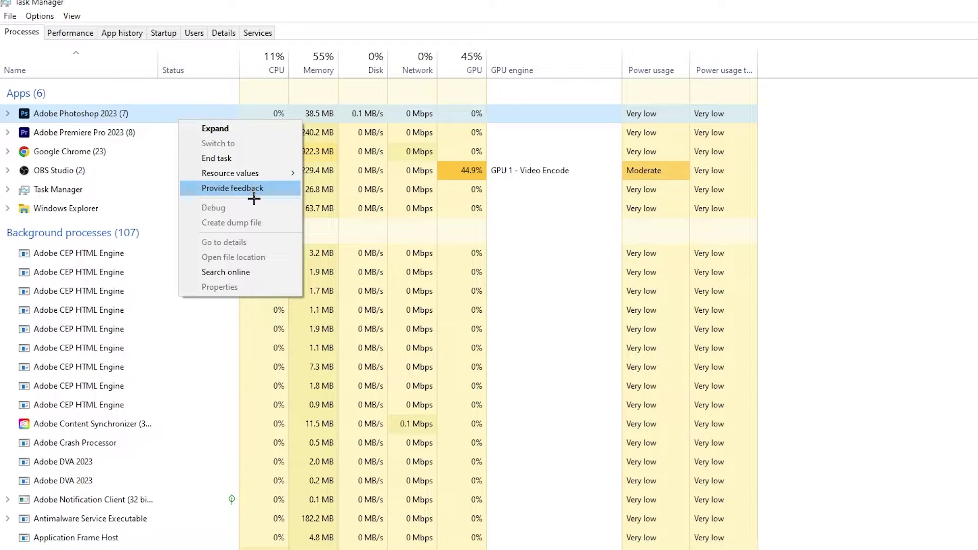
pyautogui.click(256, 157)
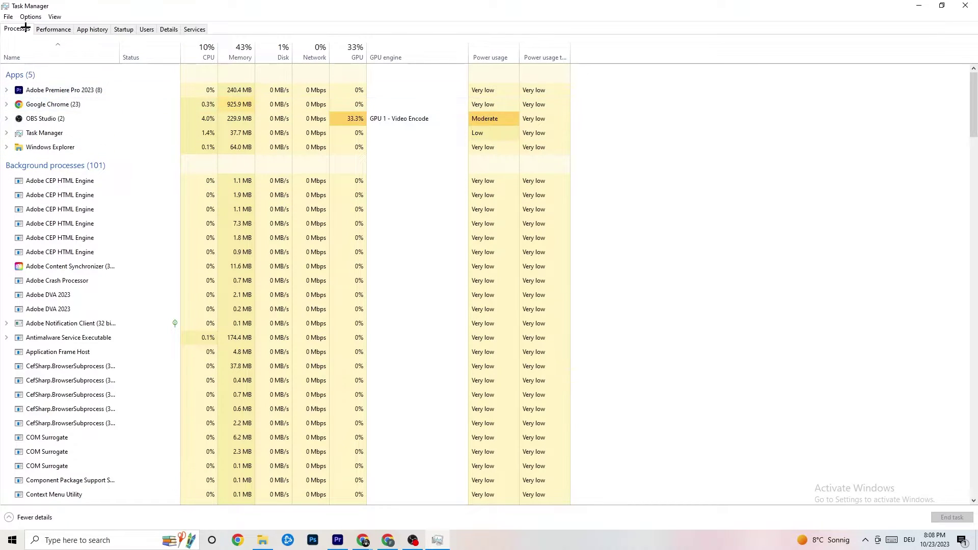
# View the available priority levels for the Adobe Premiere Pro process in the detailed process list
pyautogui.click(169, 29)
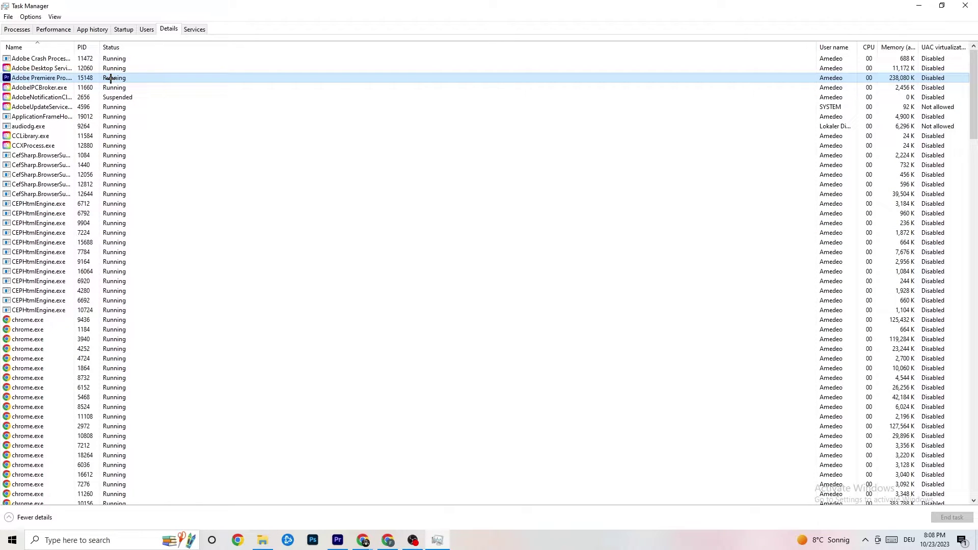
pyautogui.rightClick(110, 77)
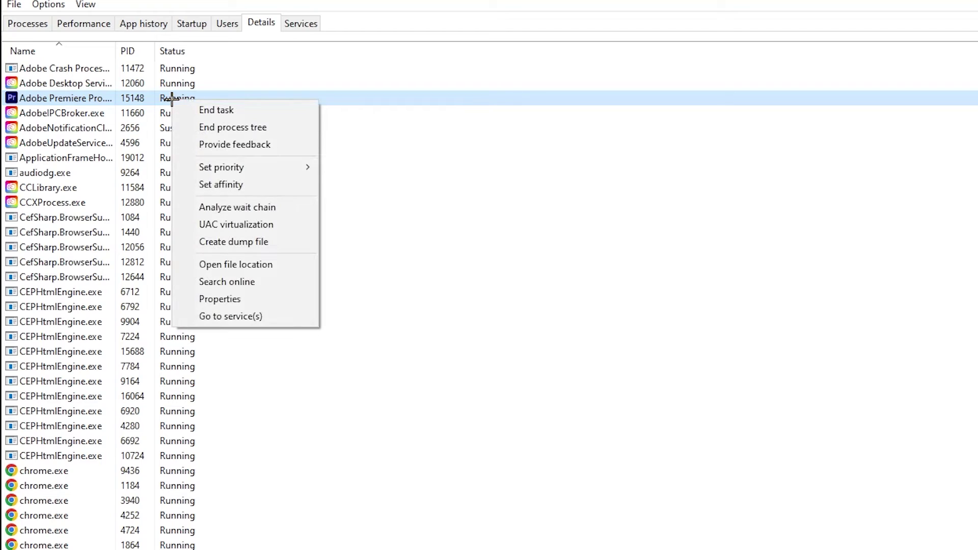
pyautogui.moveTo(267, 168)
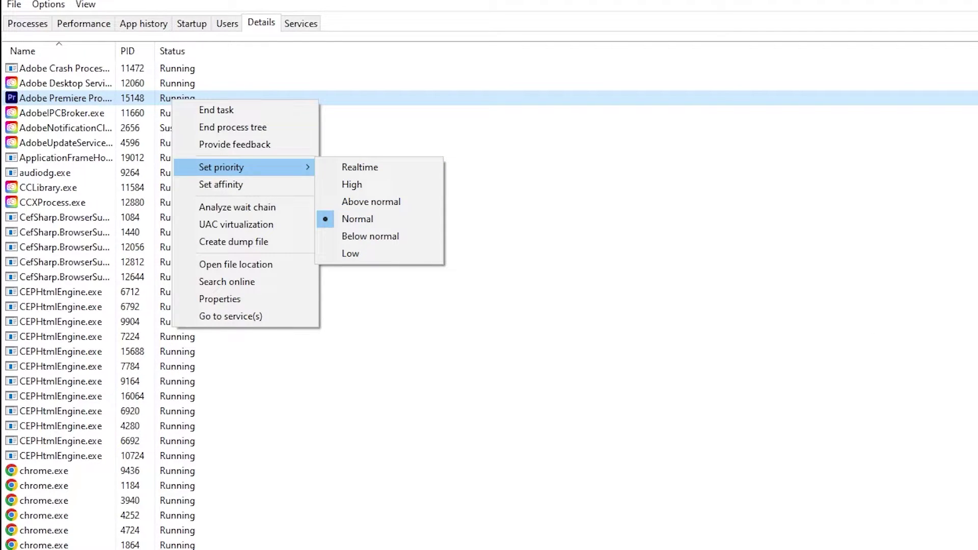
pyautogui.click(353, 72)
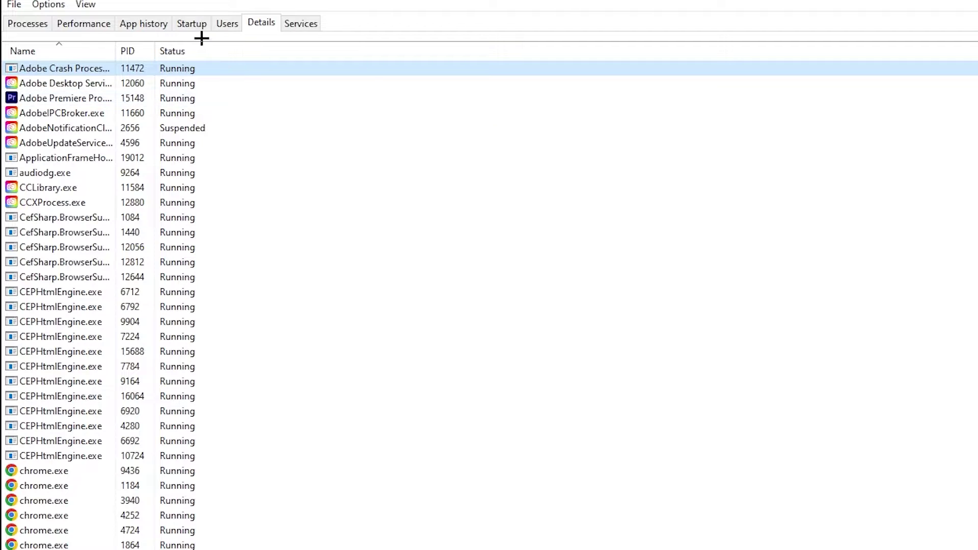
# Review the startup apps and the options for Adobe Updater Startup Utility, then close Task Manager without disabling anything
pyautogui.click(189, 22)
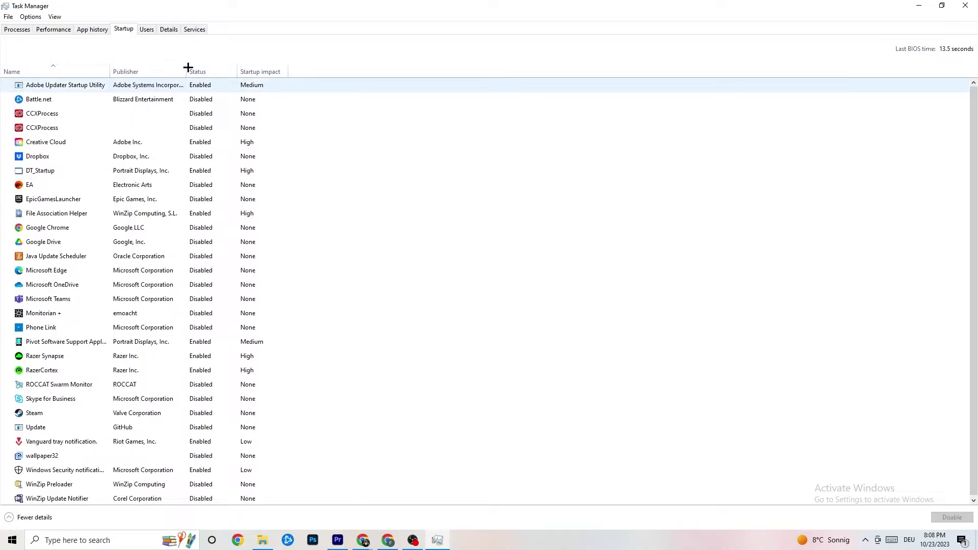
pyautogui.rightClick(211, 89)
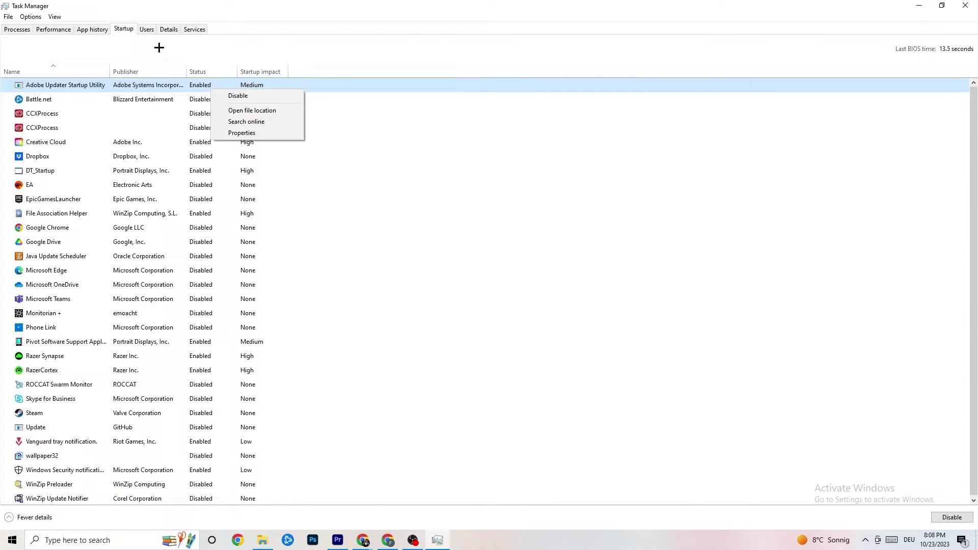
pyautogui.click(367, 1)
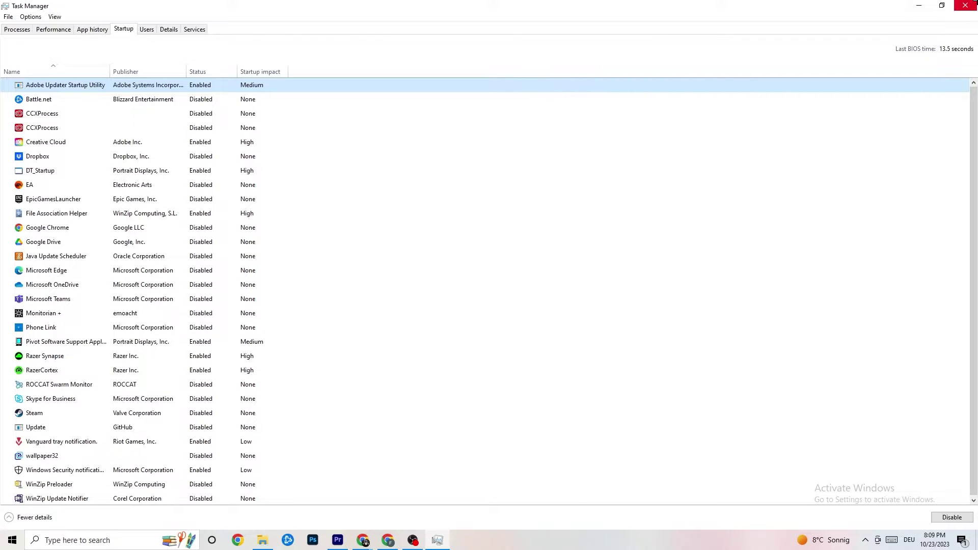
pyautogui.click(965, 5)
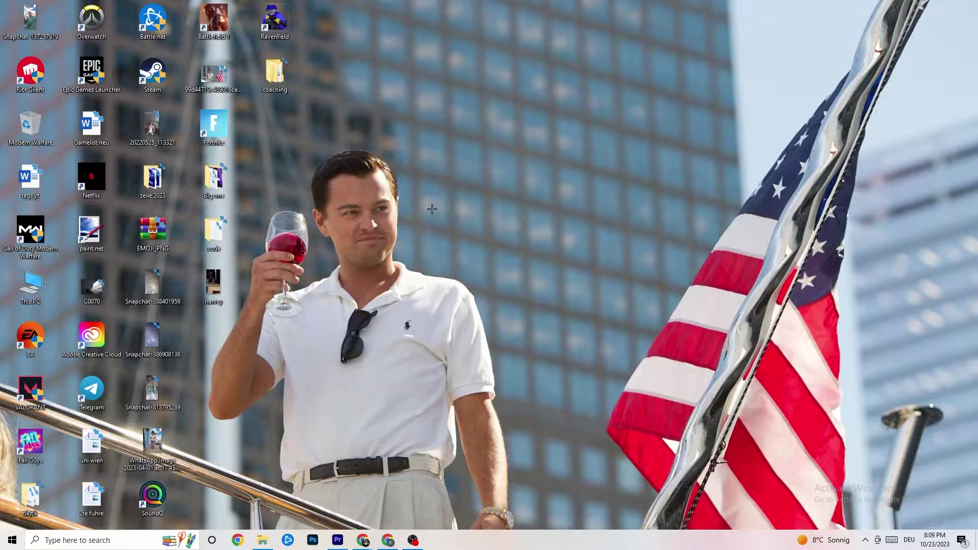
# Open the Windows display settings and check the scaling and display resolution choices, keeping scaling at 100% (Recommended)
pyautogui.click(10, 539)
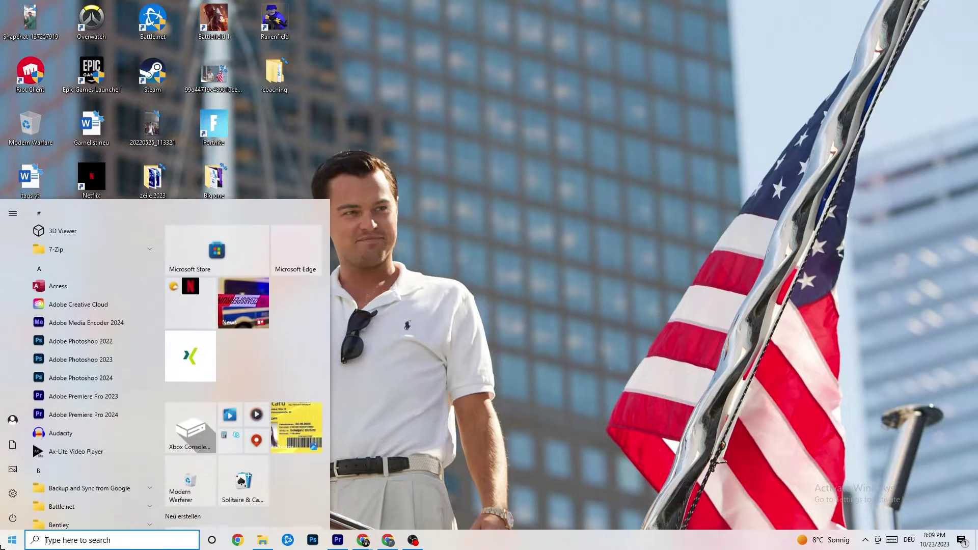
pyautogui.click(12, 493)
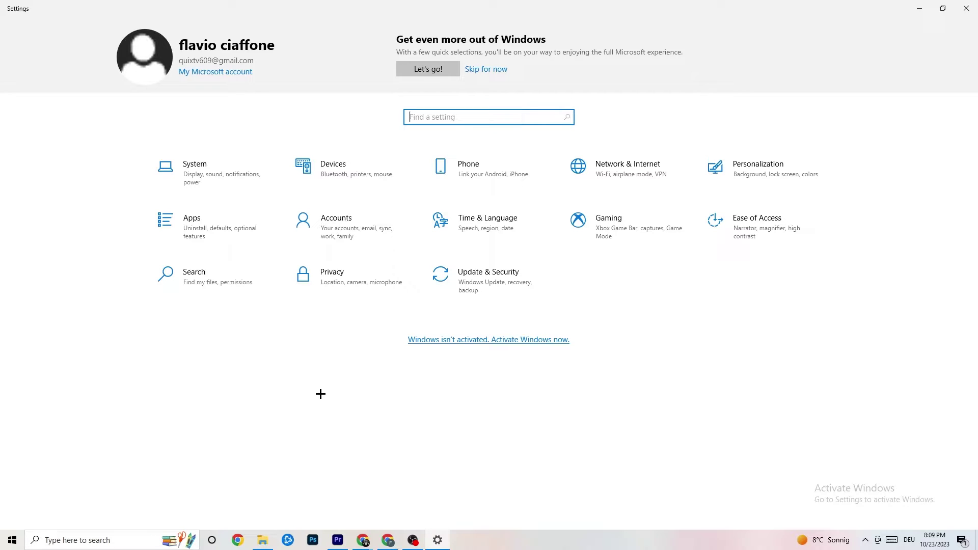
pyautogui.click(231, 172)
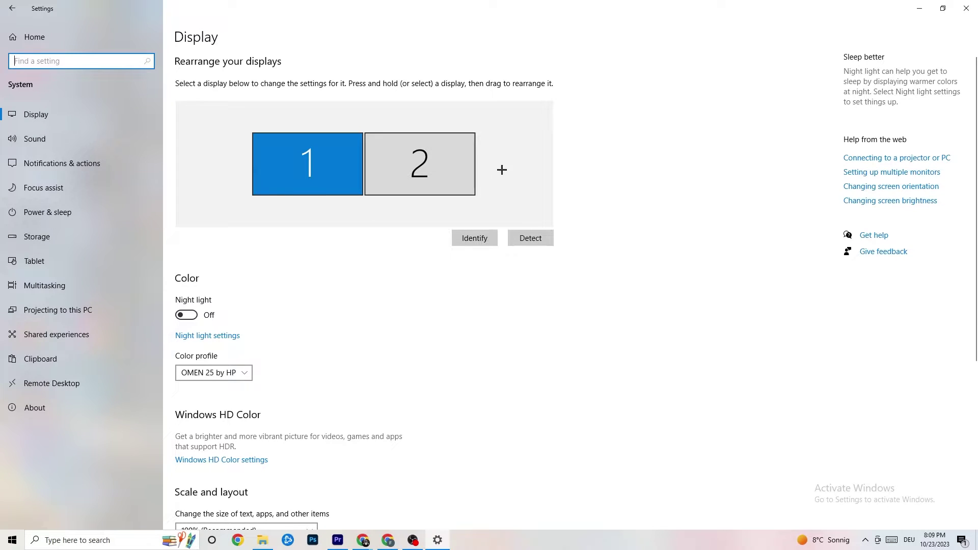
pyautogui.scroll(-1, 550, 199)
pyautogui.scroll(1, 550, 199)
pyautogui.scroll(-5, 459, 203)
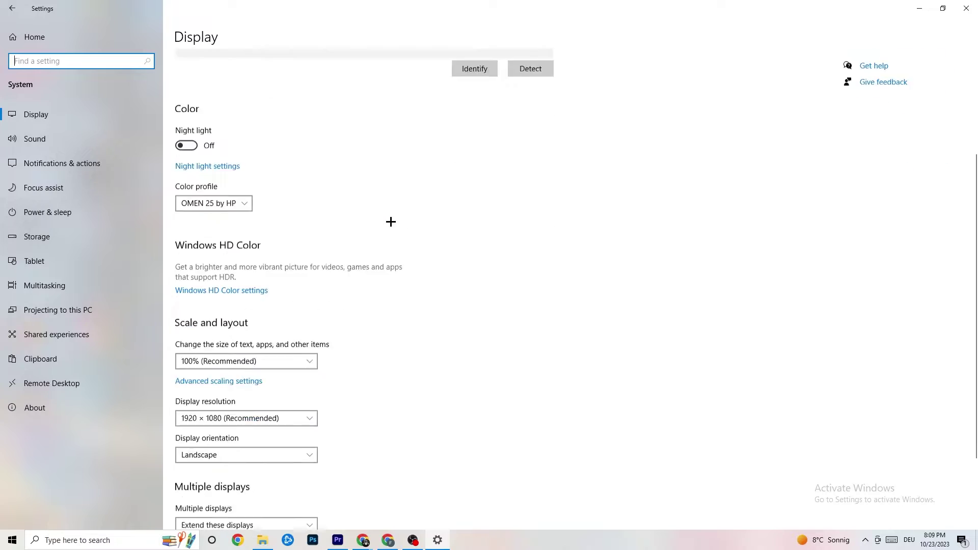
pyautogui.click(309, 295)
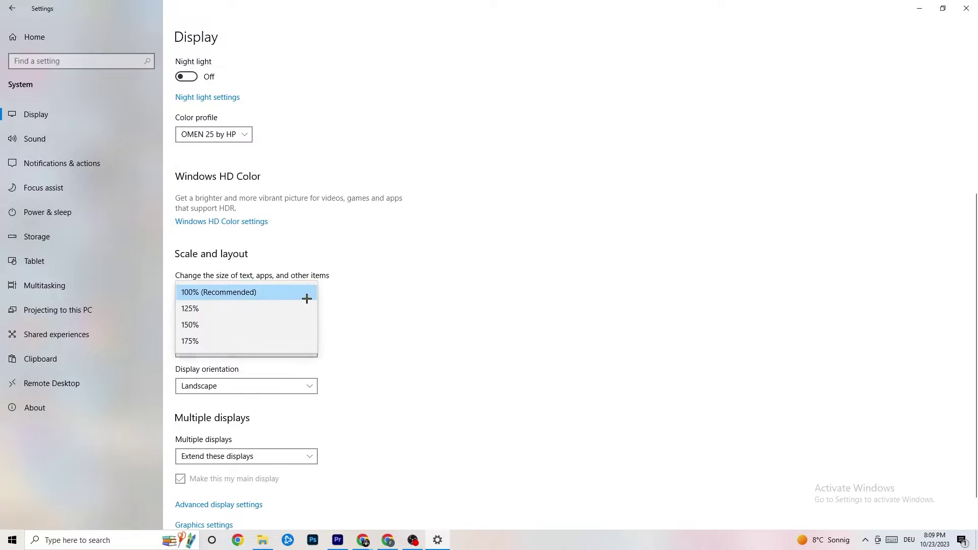
pyautogui.click(304, 293)
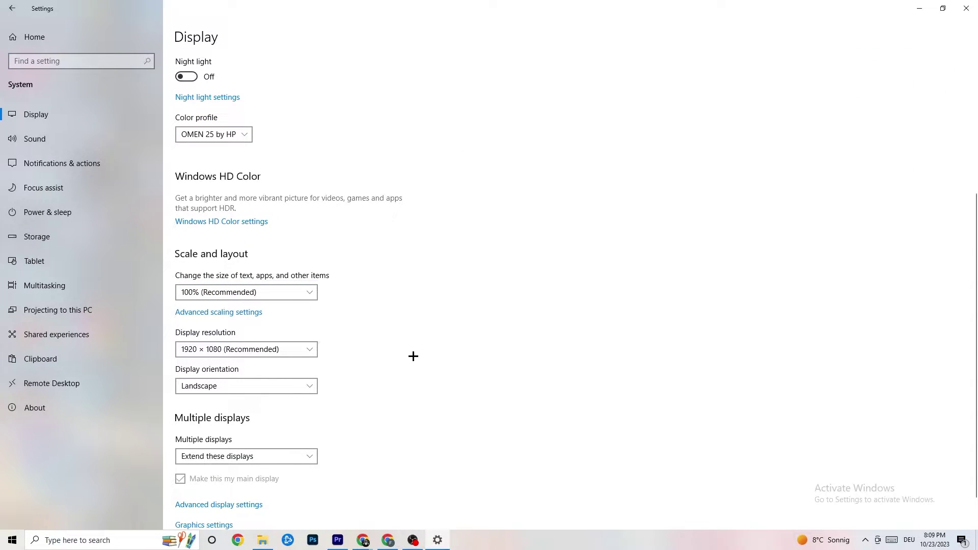
pyautogui.click(294, 352)
pyautogui.click(434, 306)
pyautogui.scroll(-1, 421, 288)
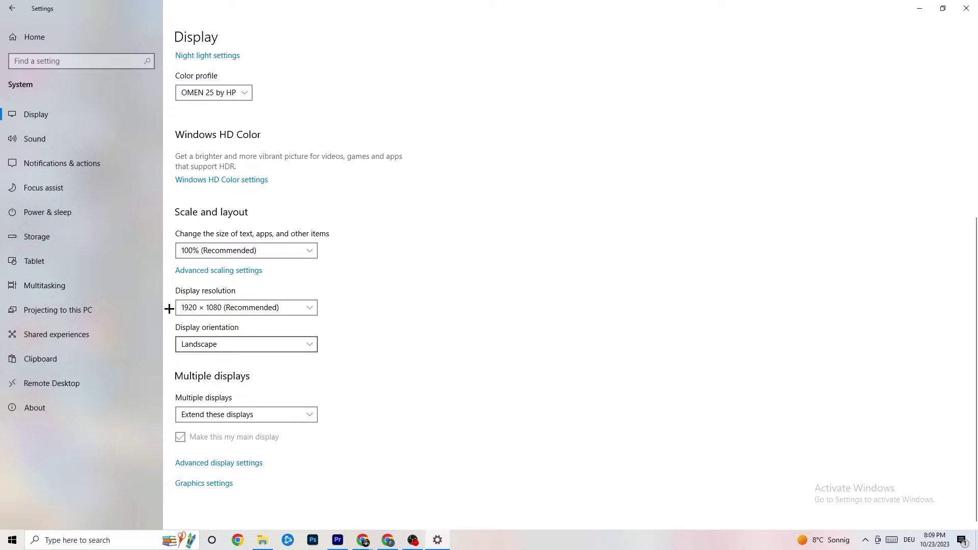
# View the available power plans through the additional power settings and close Power Options without changing the plan
pyautogui.click(96, 212)
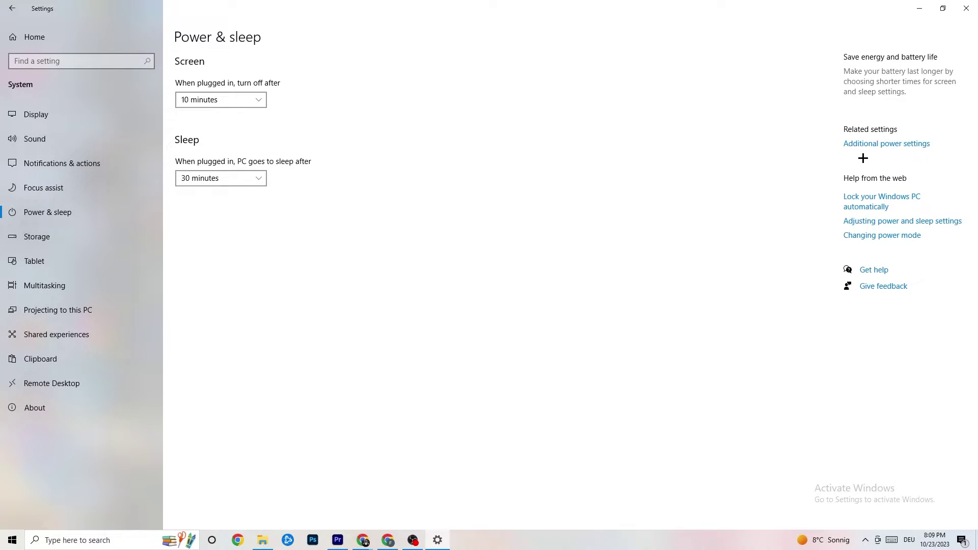
pyautogui.click(882, 145)
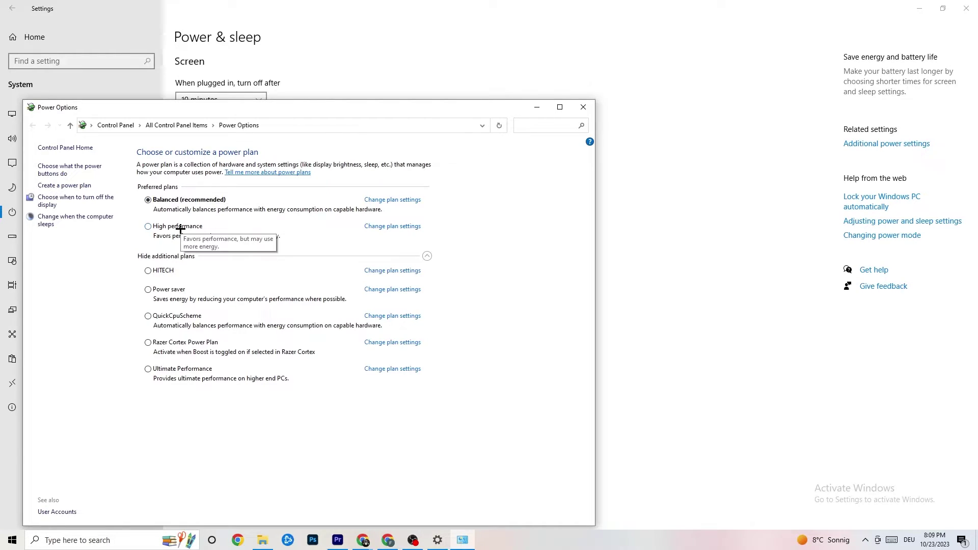
pyautogui.click(584, 108)
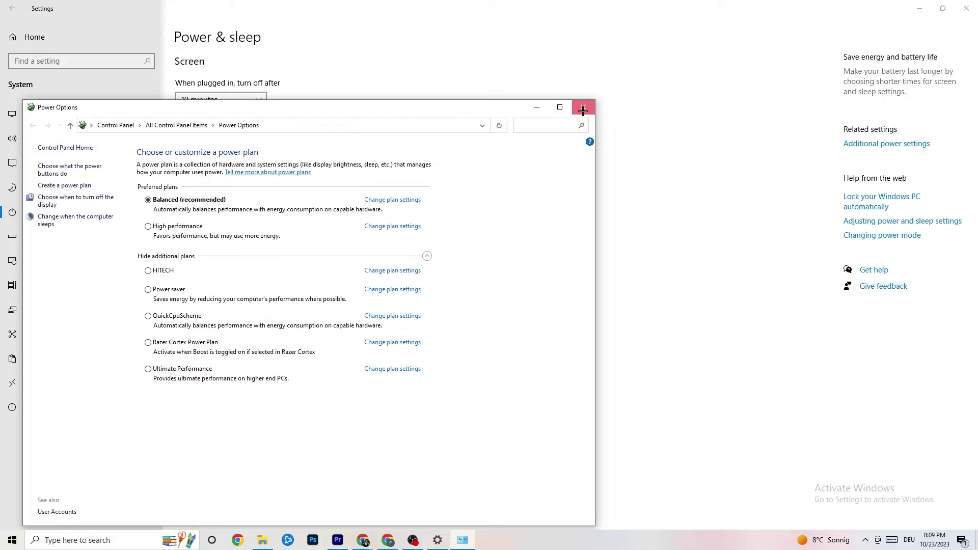
# Check the Storage Sense configuration and its run frequency choices, and return to the storage overview without changes
pyautogui.click(64, 244)
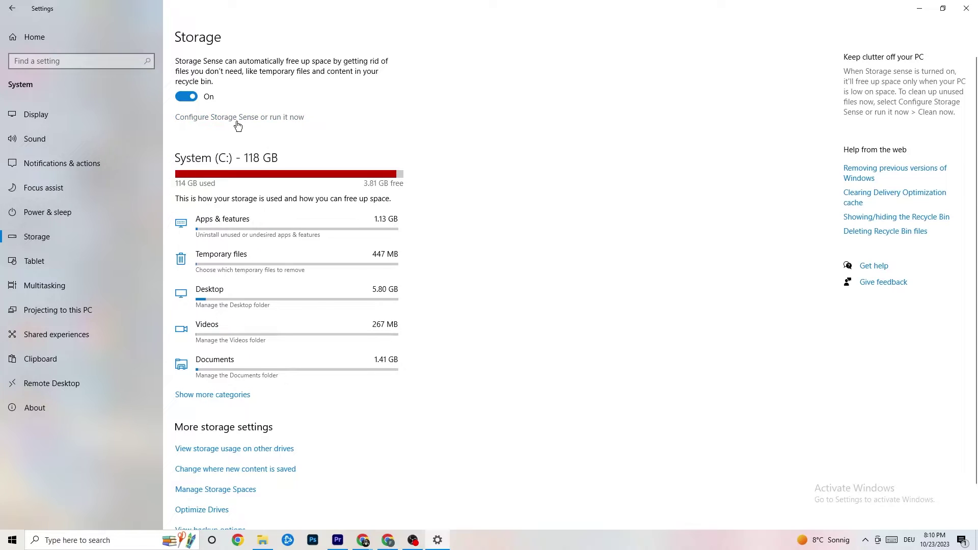
pyautogui.click(275, 122)
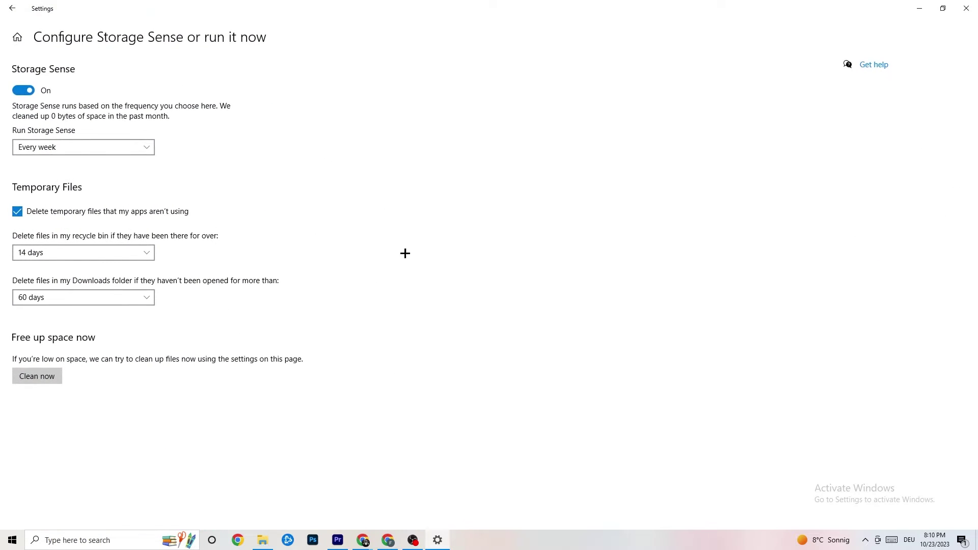
pyautogui.click(145, 151)
pyautogui.click(301, 145)
pyautogui.click(16, 11)
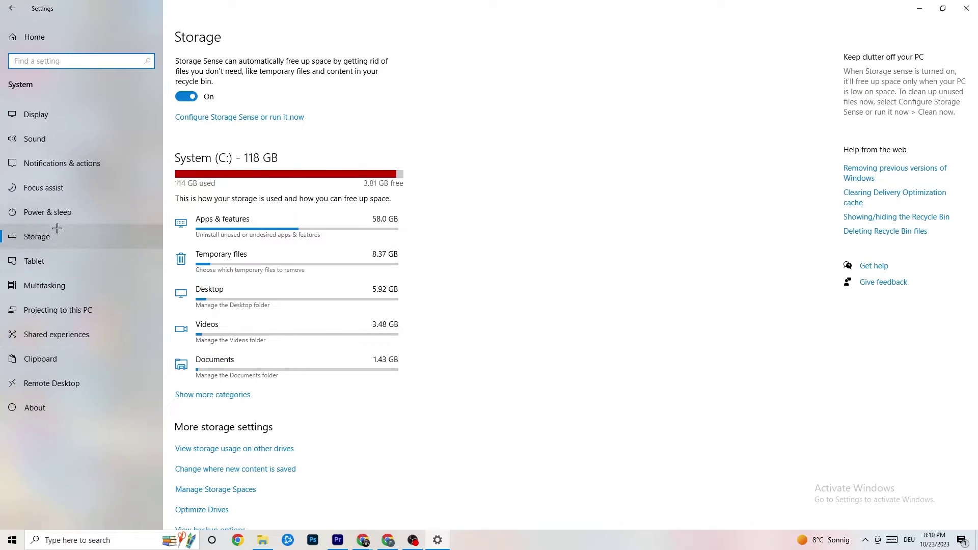
# Review the Xbox Game Bar, Captures and Game Mode pages in the Gaming settings
pyautogui.click(12, 9)
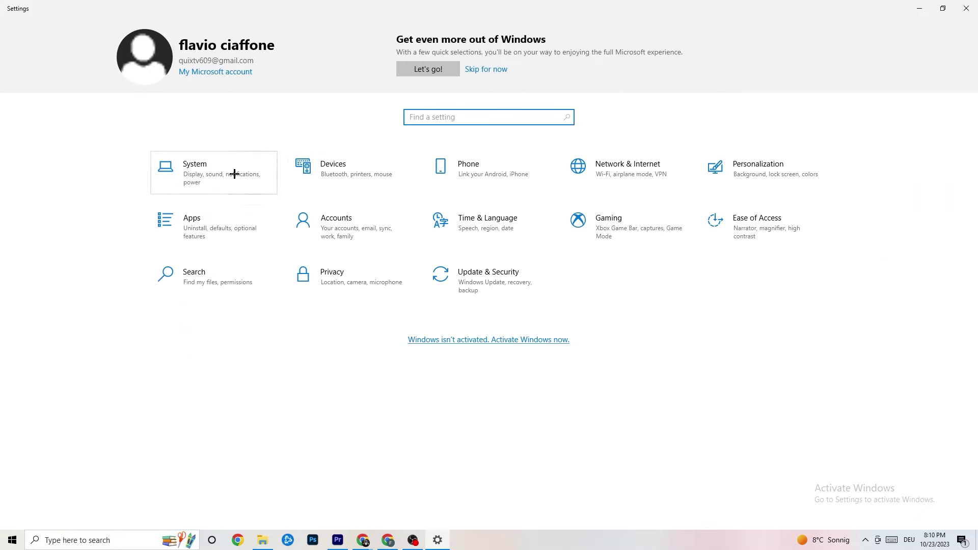
pyautogui.click(637, 240)
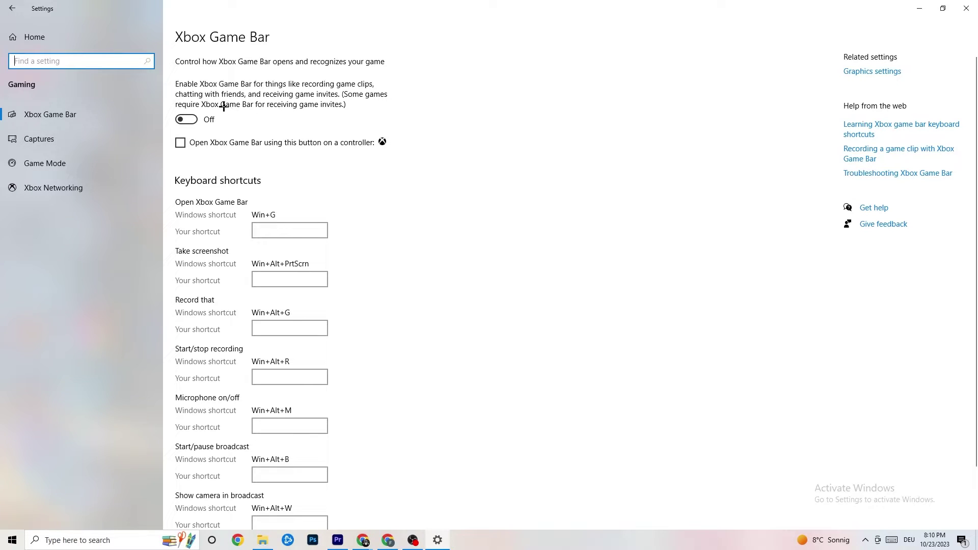
pyautogui.click(92, 138)
pyautogui.scroll(-3, 338, 214)
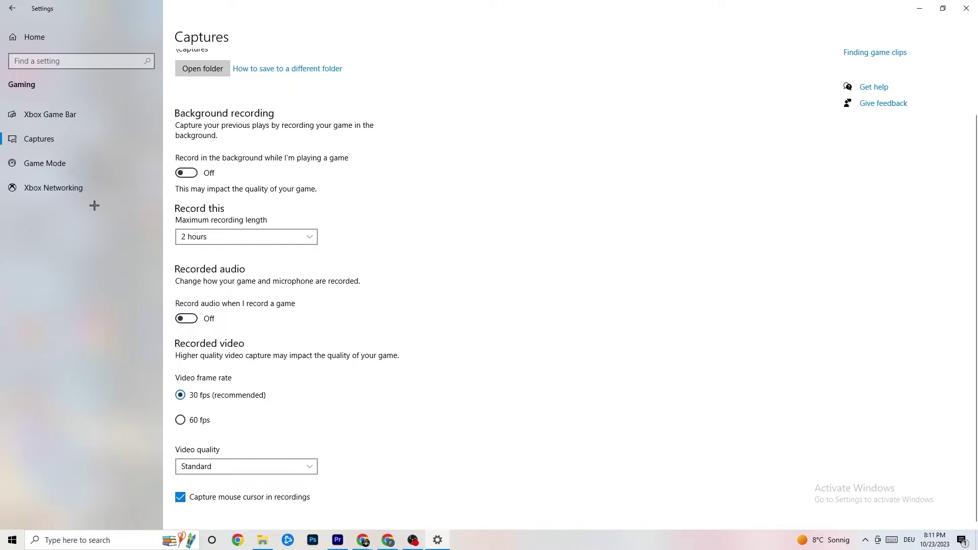
pyautogui.click(65, 162)
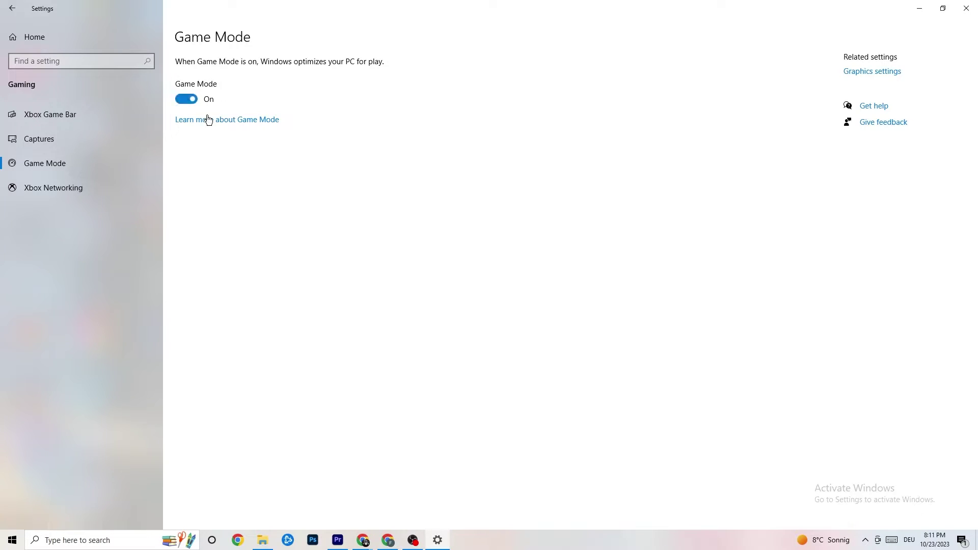
# Check the Windows Update and Troubleshoot pages under Update & Security, and close Settings
pyautogui.click(12, 8)
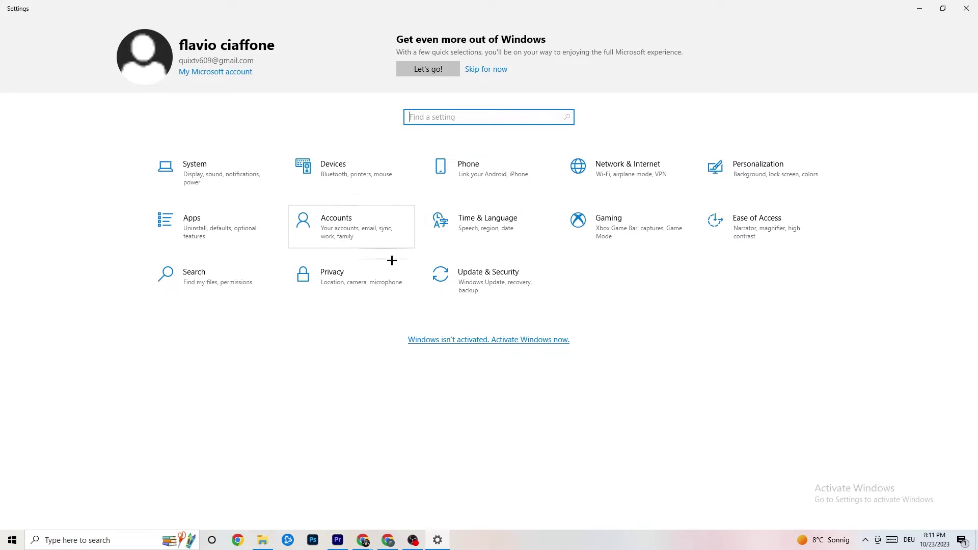
pyautogui.click(497, 276)
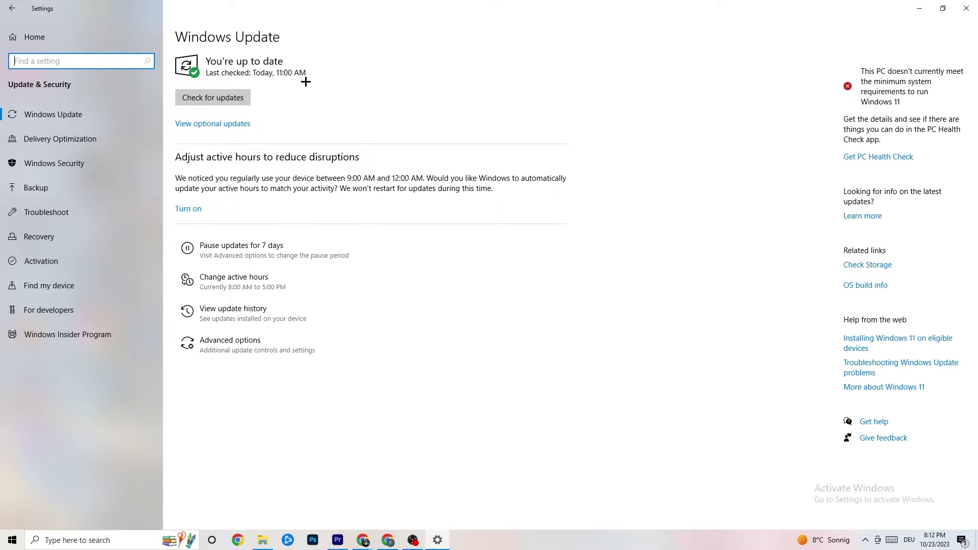
pyautogui.click(113, 117)
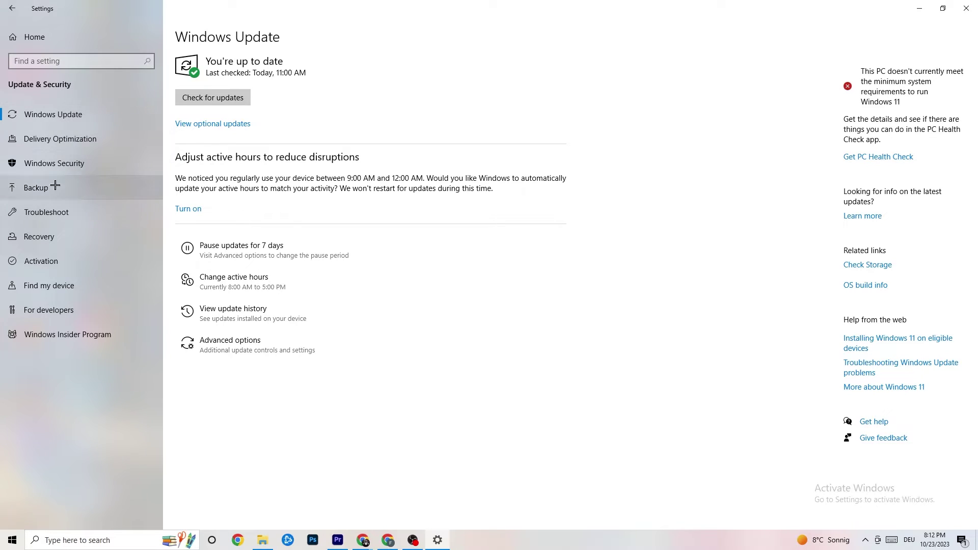
pyautogui.click(59, 212)
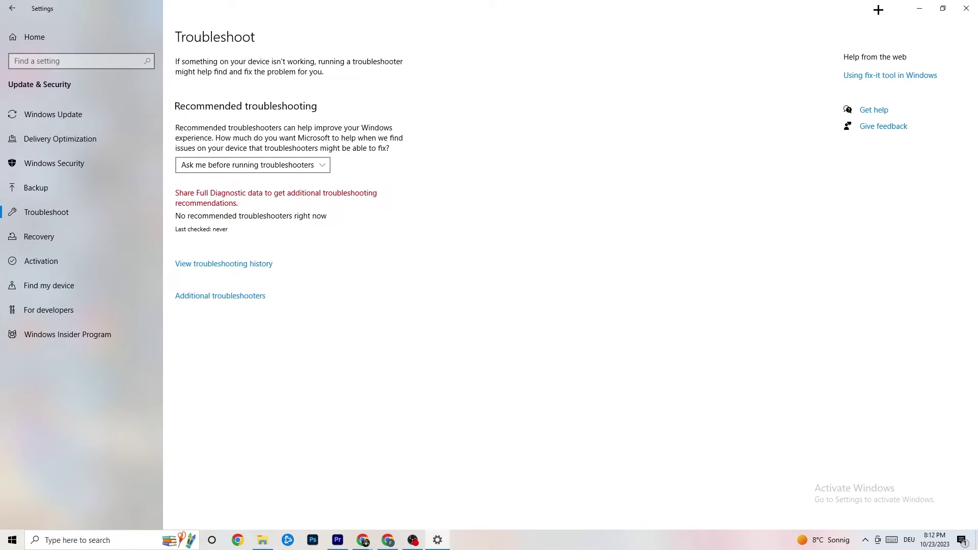
pyautogui.click(967, 7)
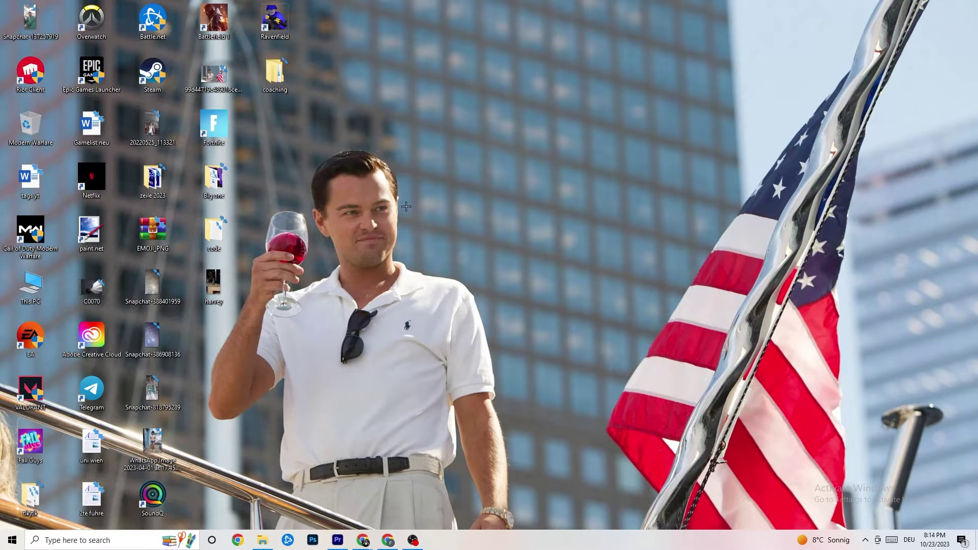
# Open NVIDIA Control Panel, review the image preview settings and the Change Resolution page, and close it without changes
pyautogui.rightClick(438, 132)
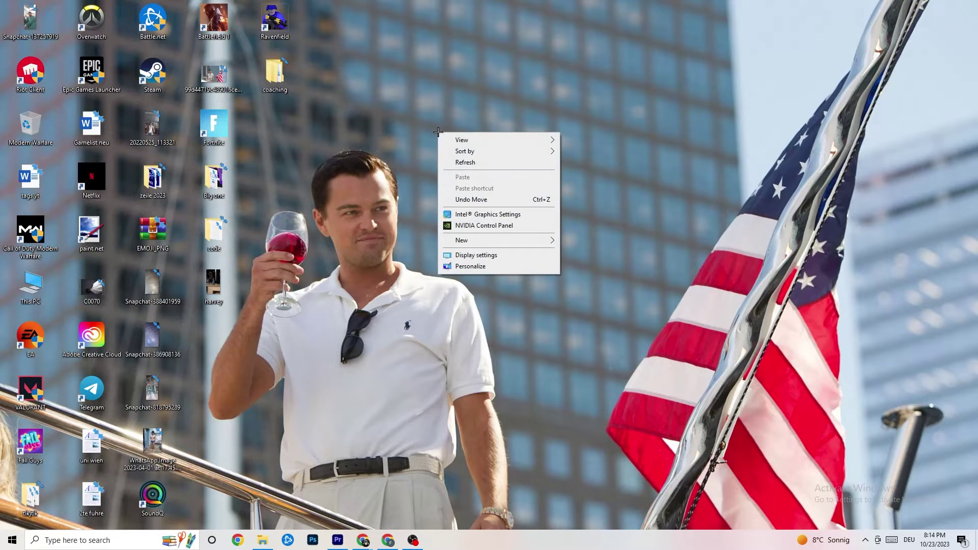
pyautogui.click(473, 227)
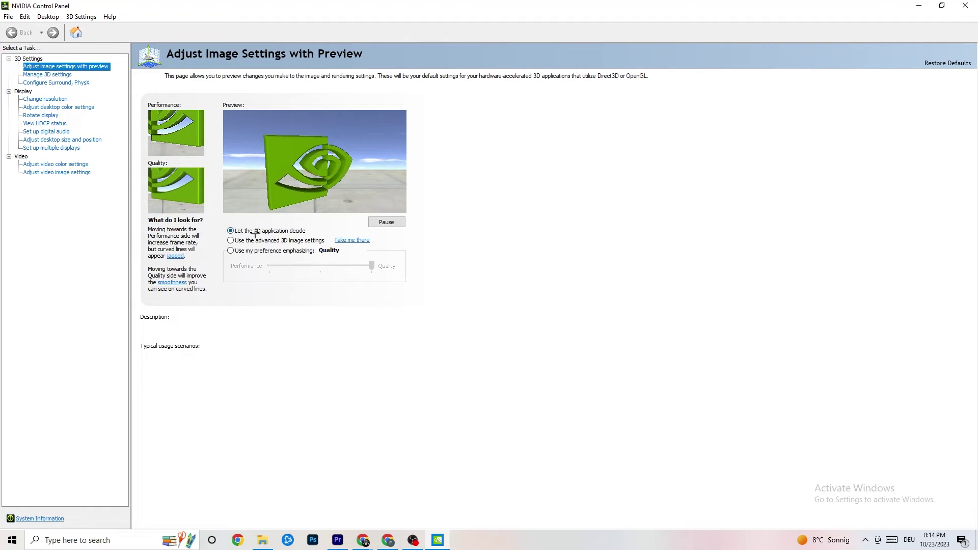
pyautogui.moveTo(276, 240)
pyautogui.moveTo(319, 262)
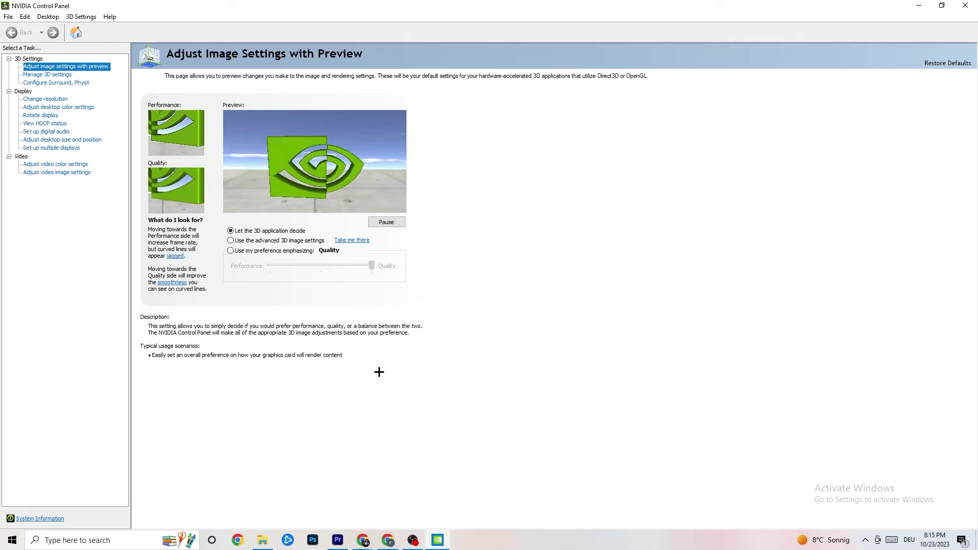
pyautogui.click(43, 100)
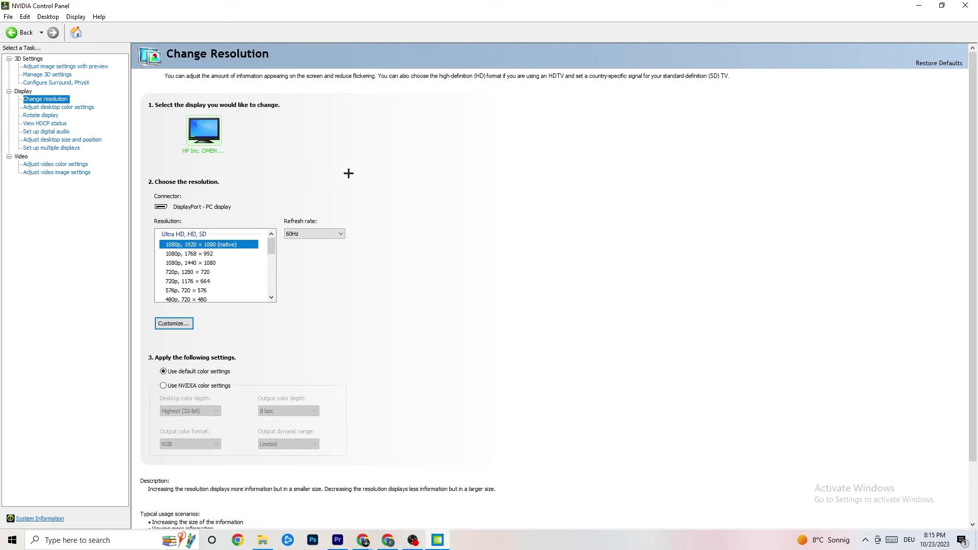
pyautogui.hotkey('alt', 'F4')
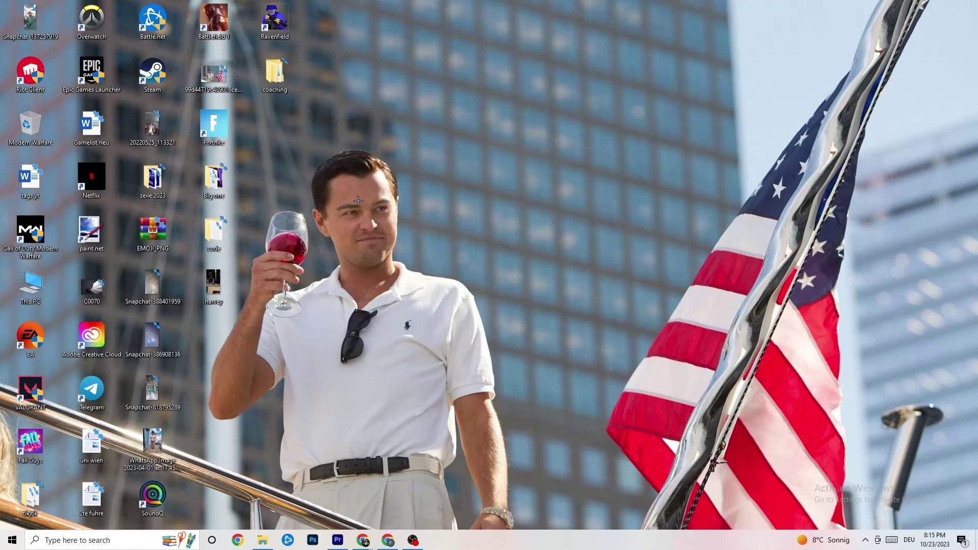
# View the power choices in the Start menu, including Restart, and dismiss them without choosing one
pyautogui.click(12, 540)
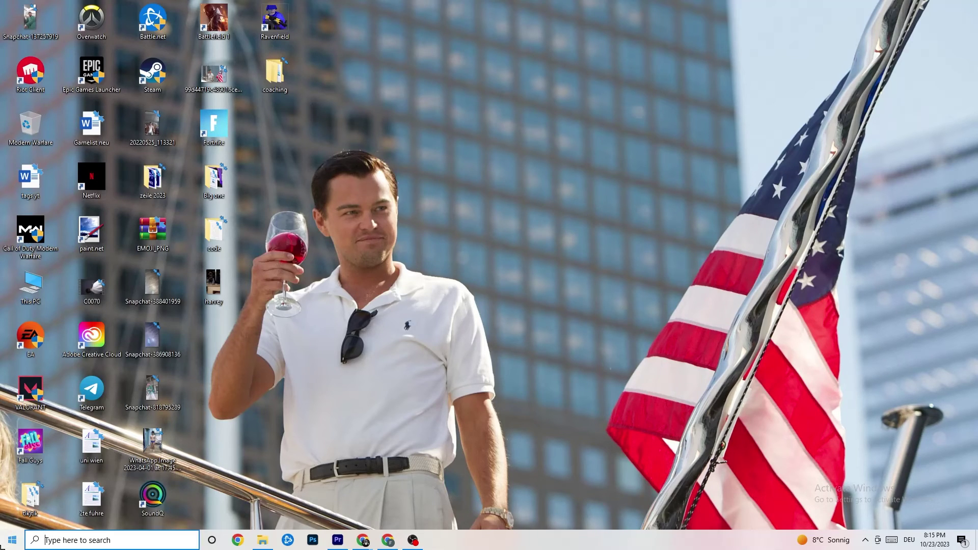
pyautogui.moveTo(16, 516)
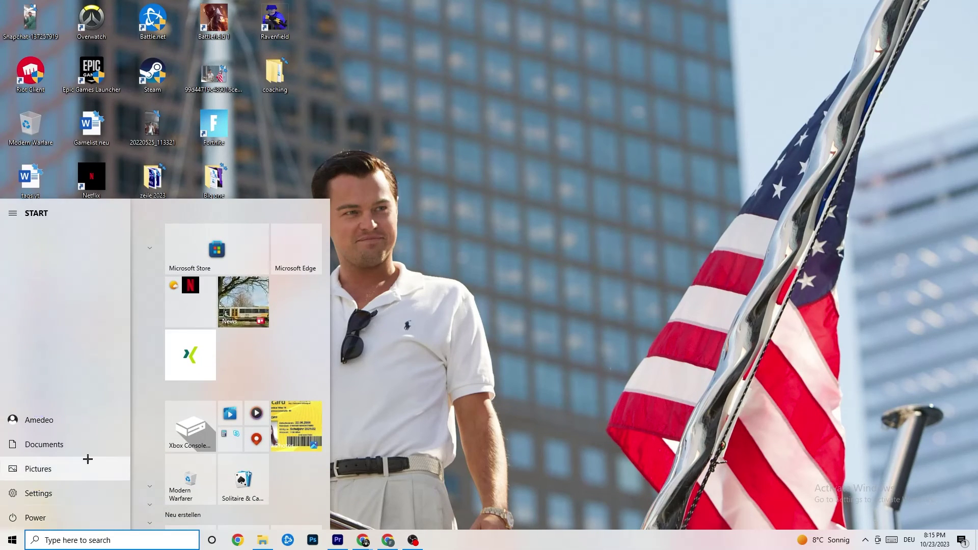
pyautogui.click(42, 517)
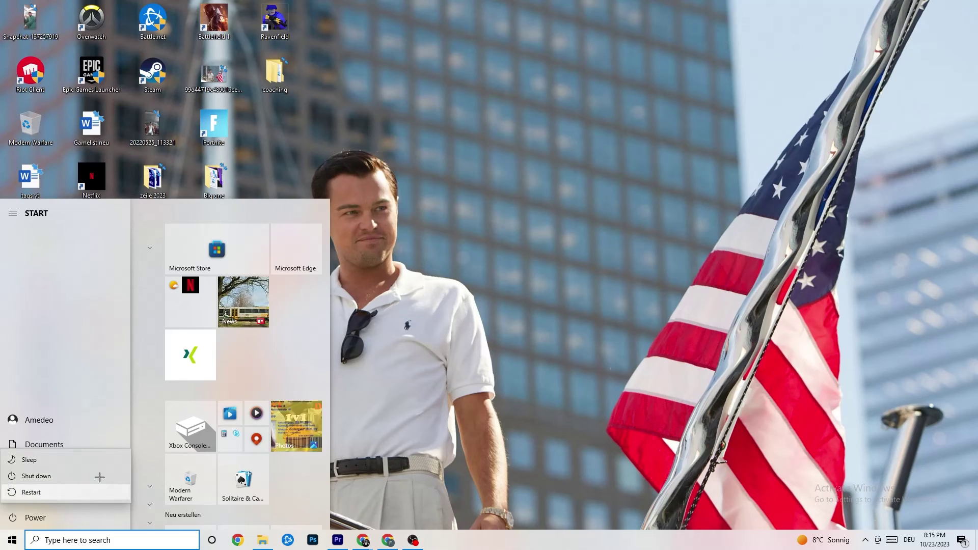
pyautogui.click(514, 101)
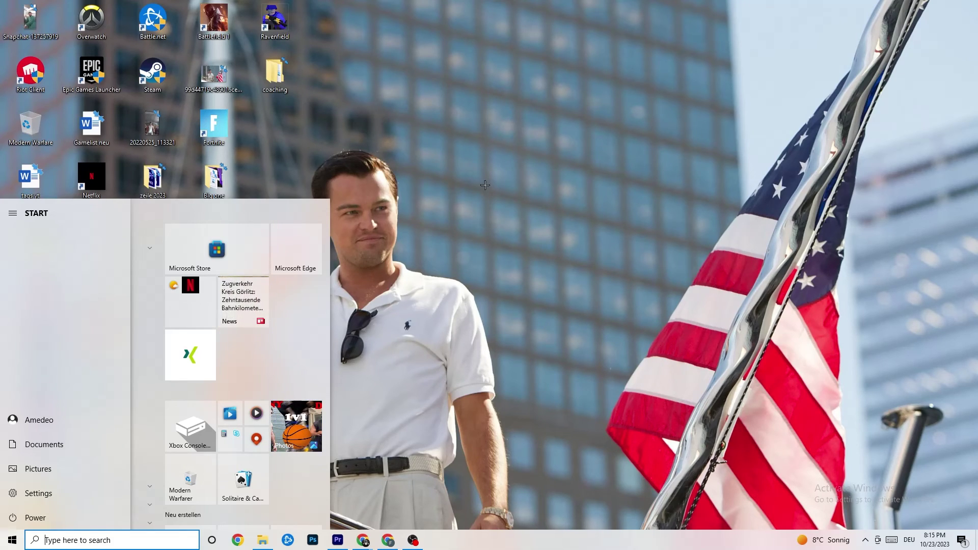
pyautogui.click(478, 205)
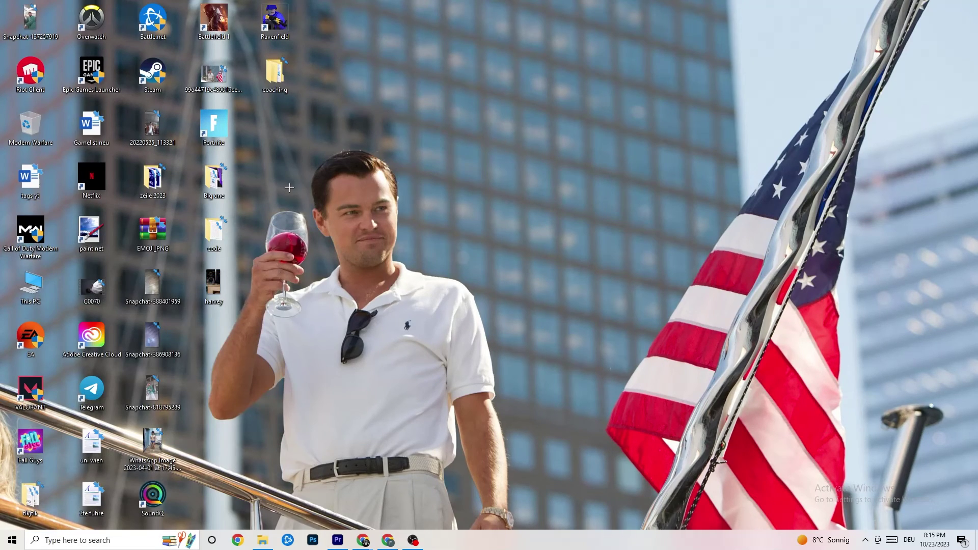